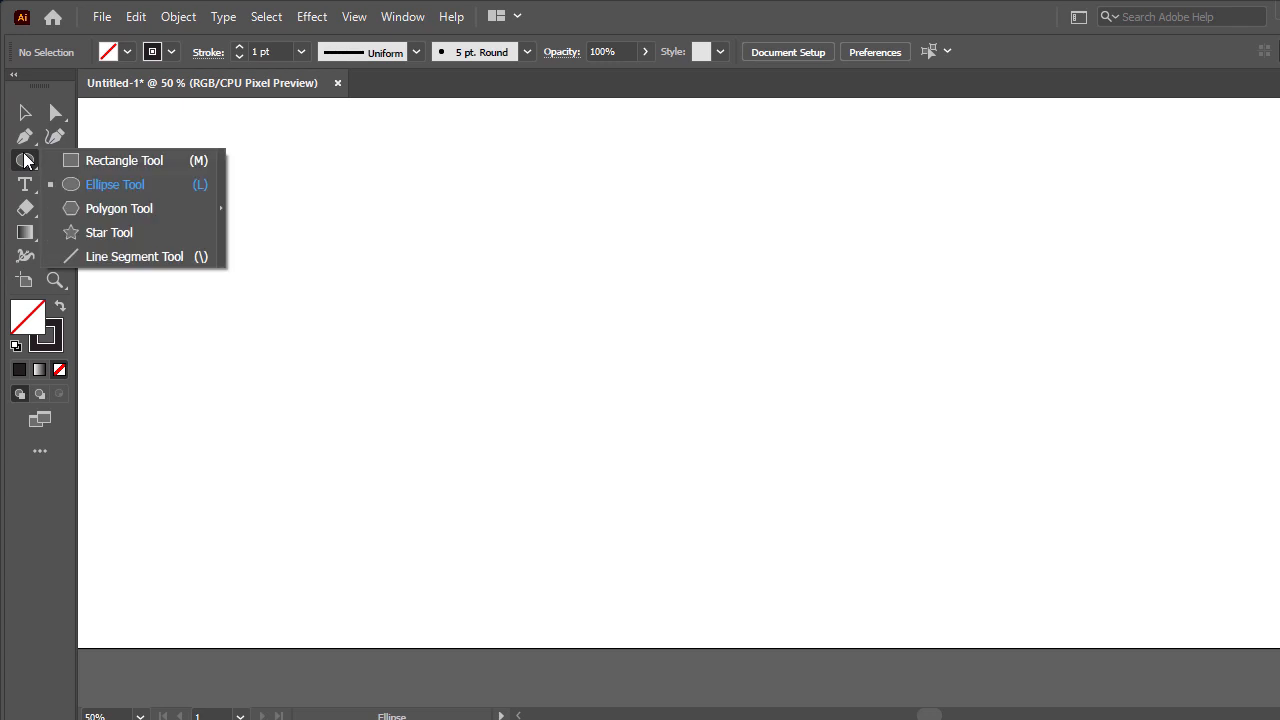
Step: Create a 25 pt by 1000 pt rectangle and move it up to stand fully within the artboard
click(535, 303)
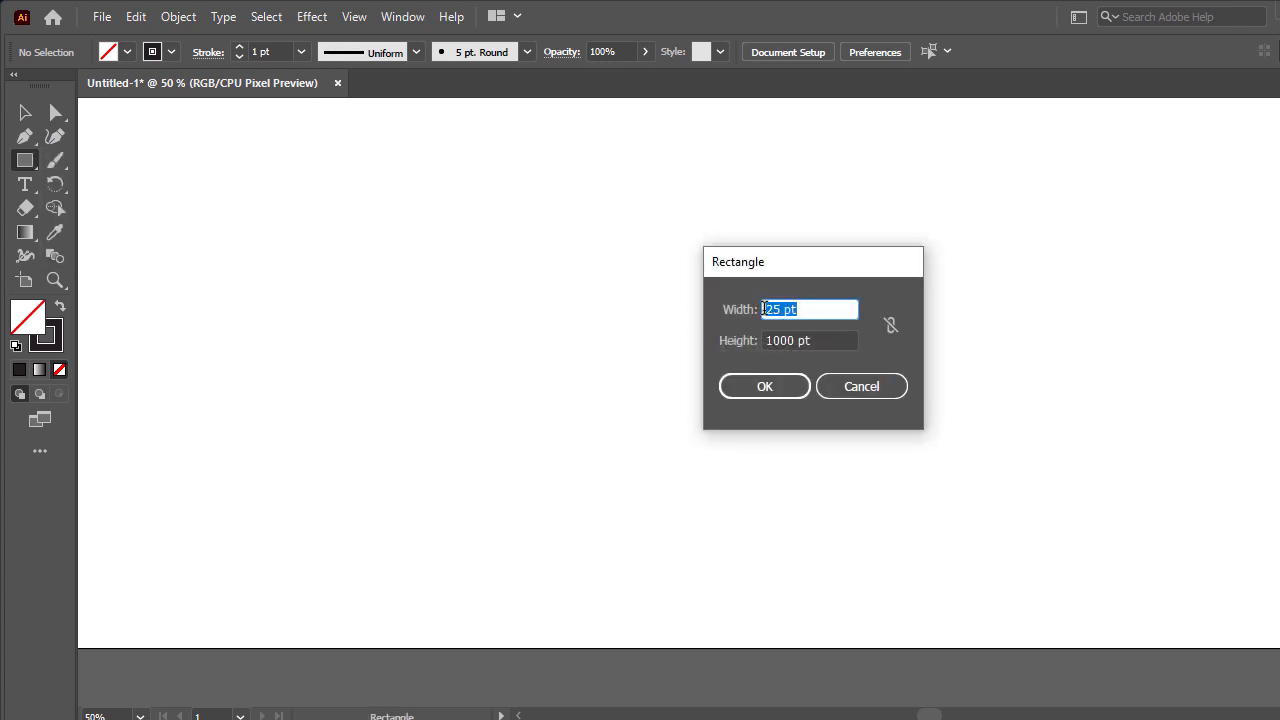
click(761, 388)
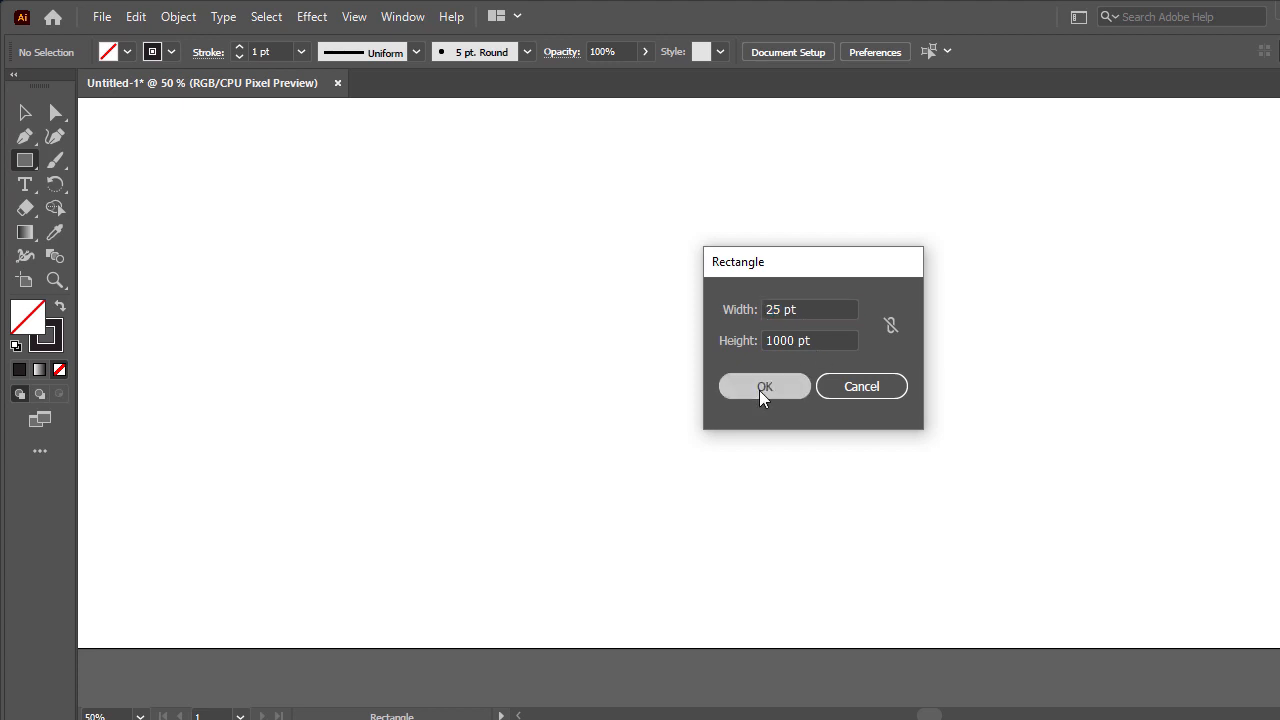
click(22, 114)
click(268, 280)
drag(536, 510, 512, 338)
click(637, 334)
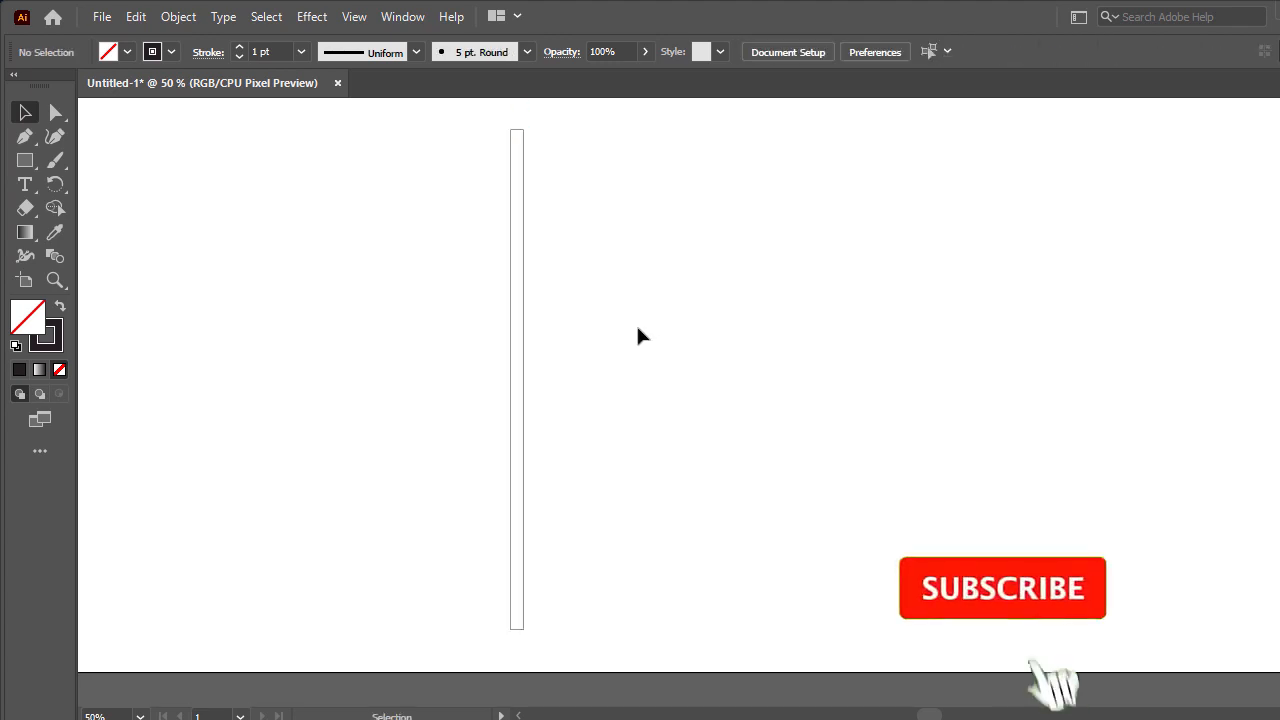
Step: Duplicate the tall rectangle sideways so the copy sits edge to edge on its right
click(522, 316)
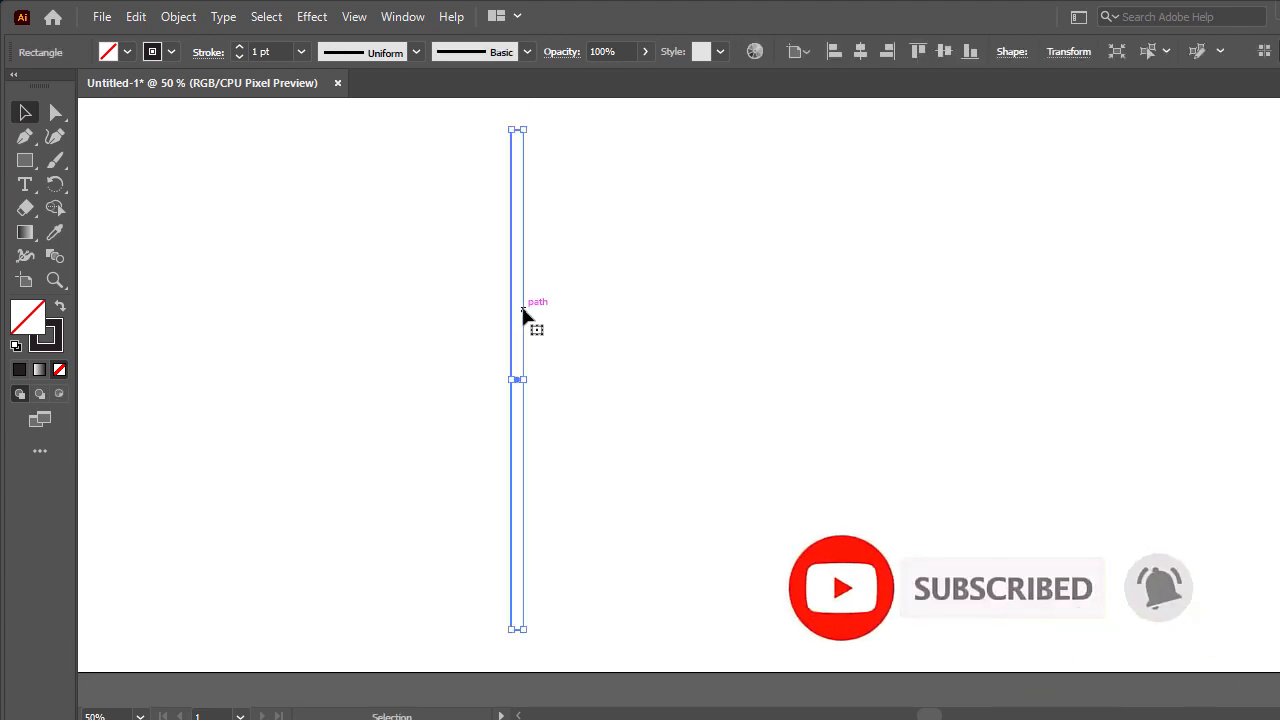
drag(524, 315, 549, 305)
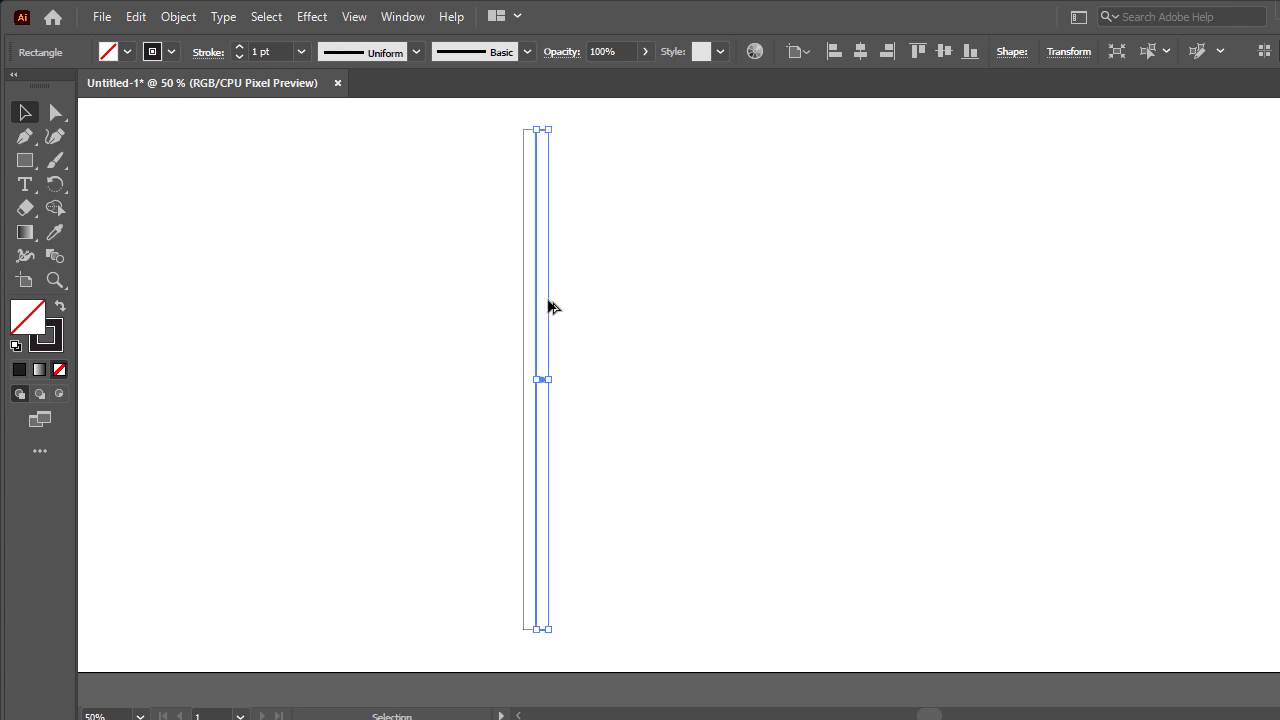
click(673, 316)
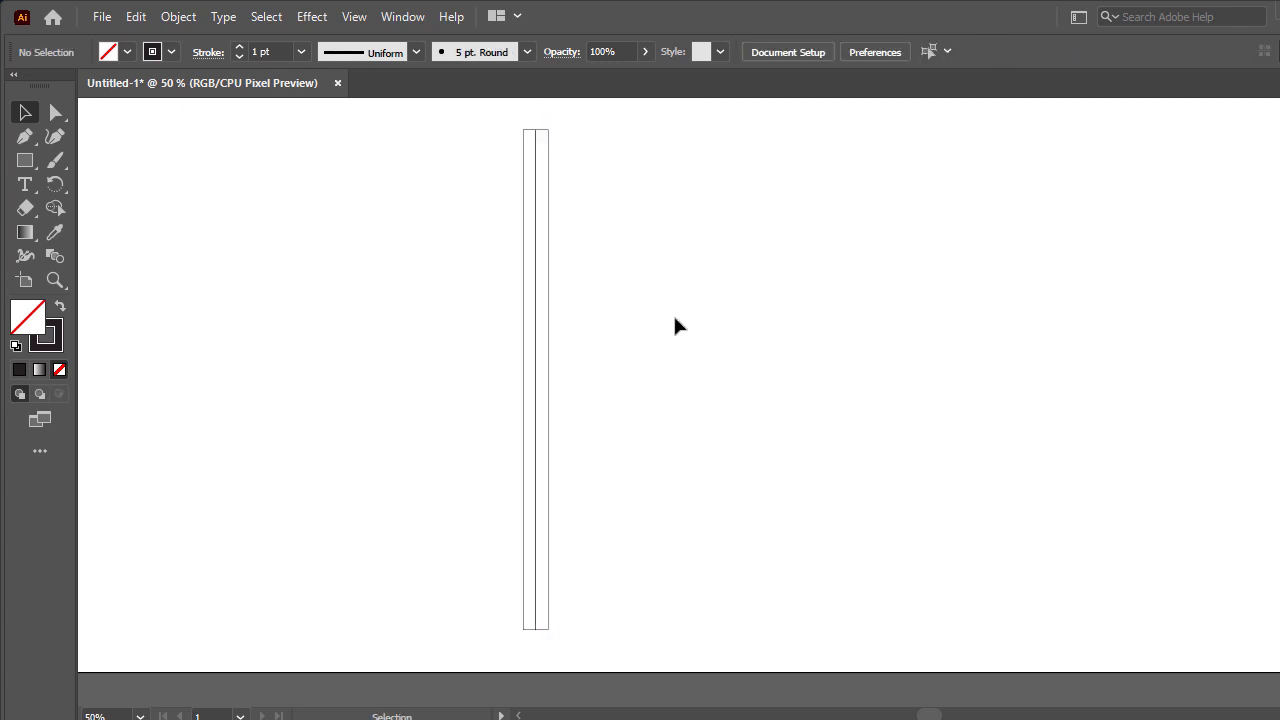
Step: Repeat the duplication four times to build a row of six adjoining rectangles
click(549, 316)
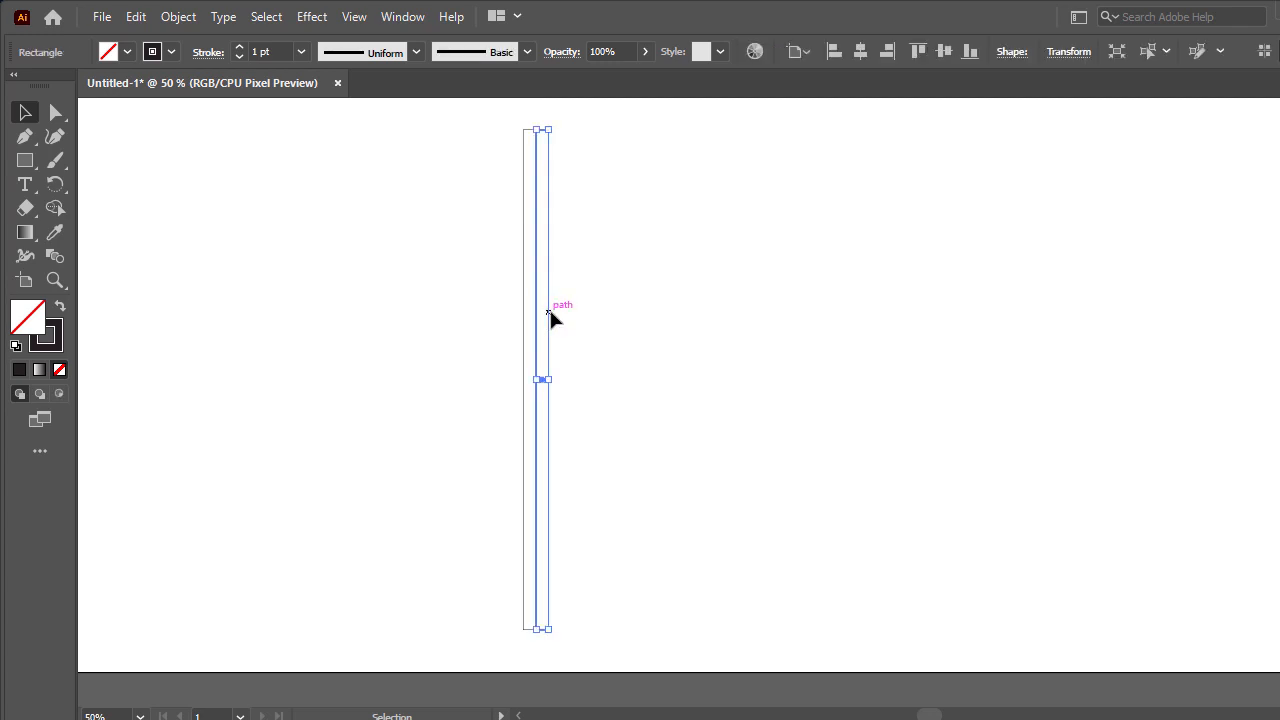
key(a)
key(ctrl+d)
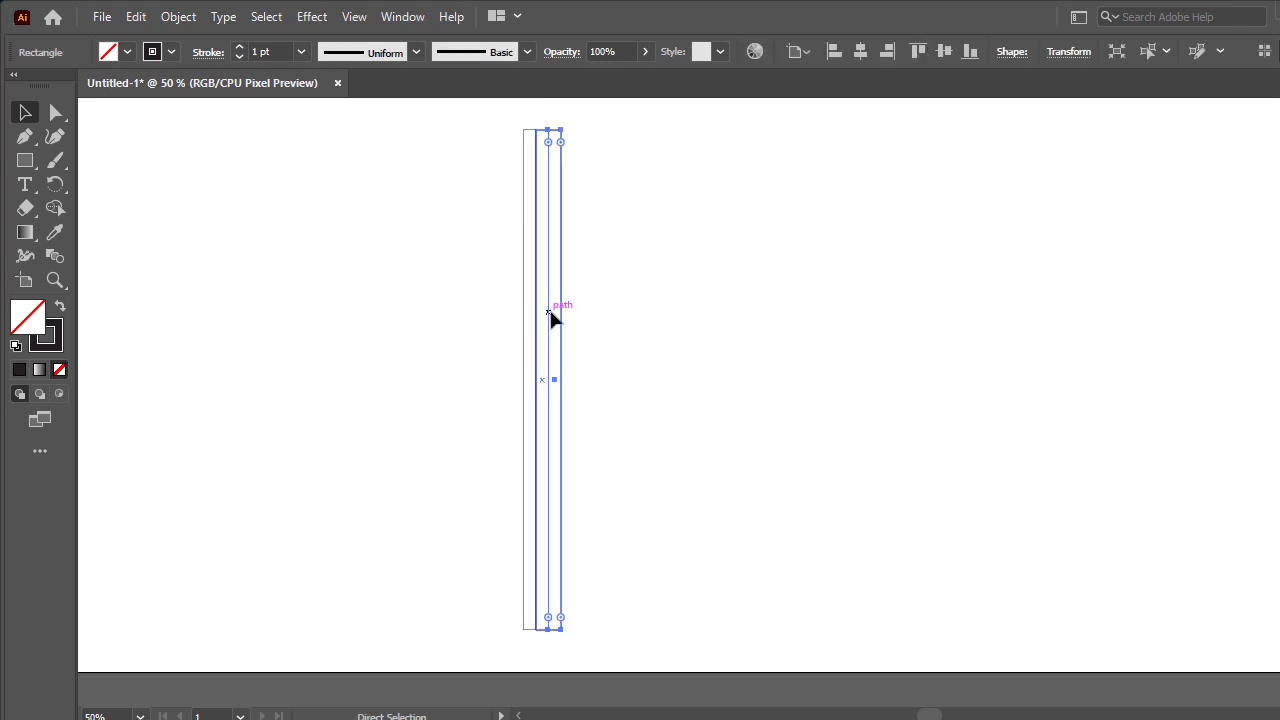
key(ctrl+d)
key(ctrl+d)
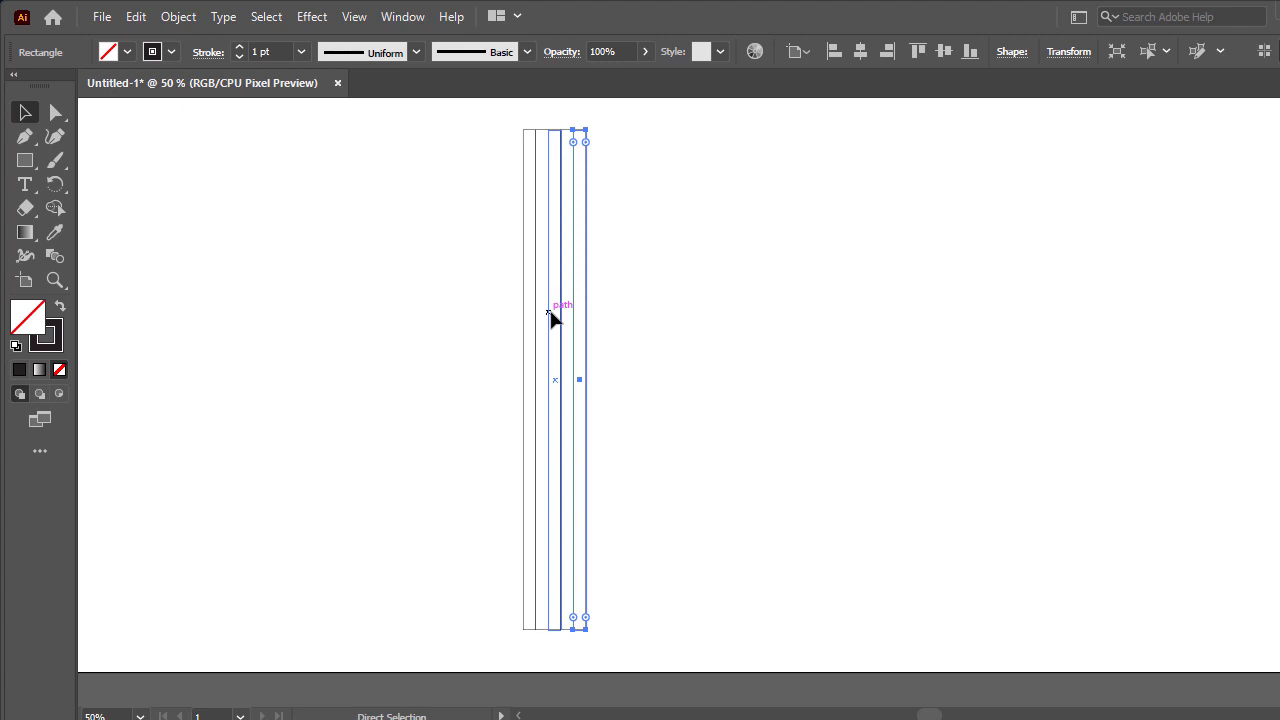
key(ctrl+d)
click(716, 330)
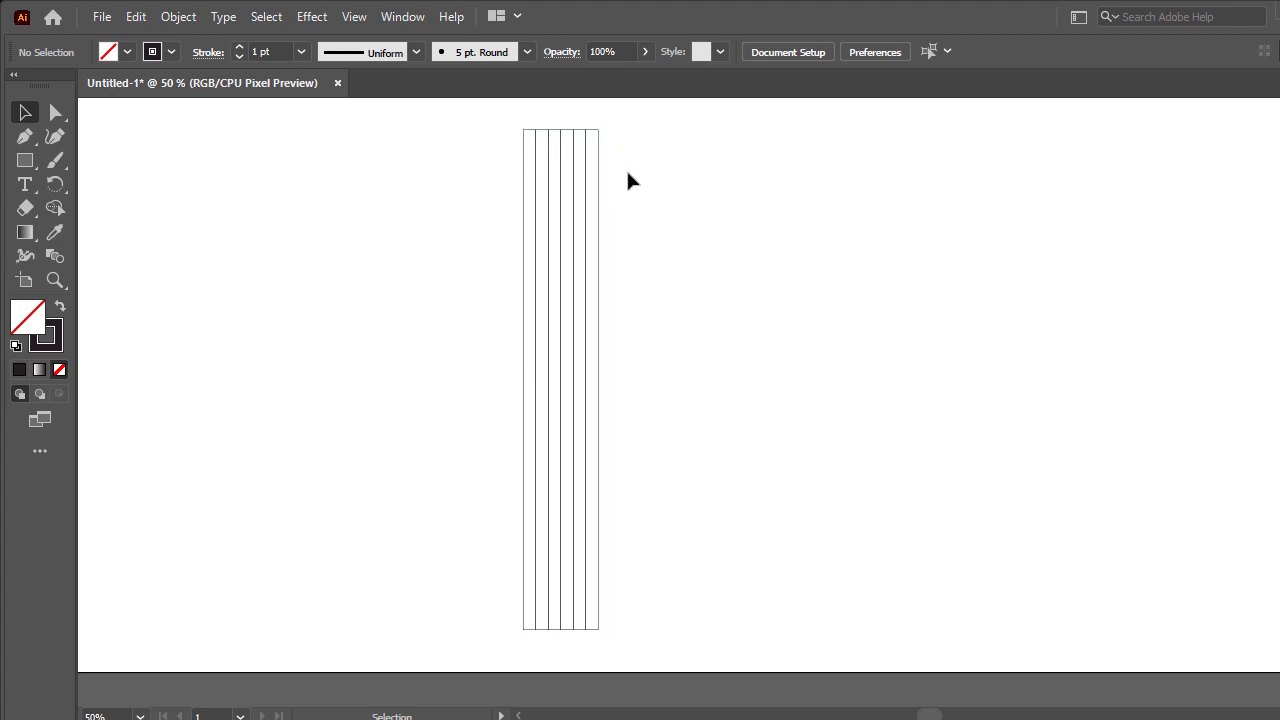
Step: Select all six adjoining rectangles and group them
drag(642, 160, 251, 486)
key(a)
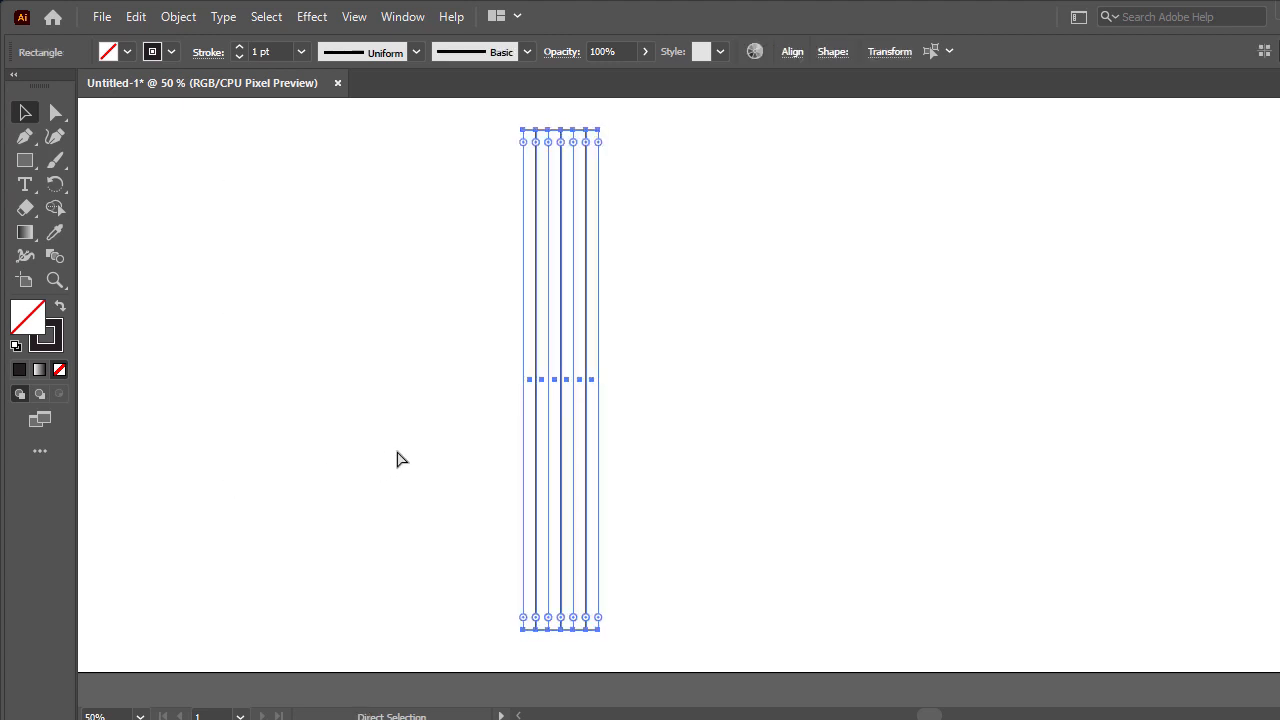
key(ctrl+g)
key(v)
Step: Rotate the grouped strip of rectangles by 45°
right_click(520, 343)
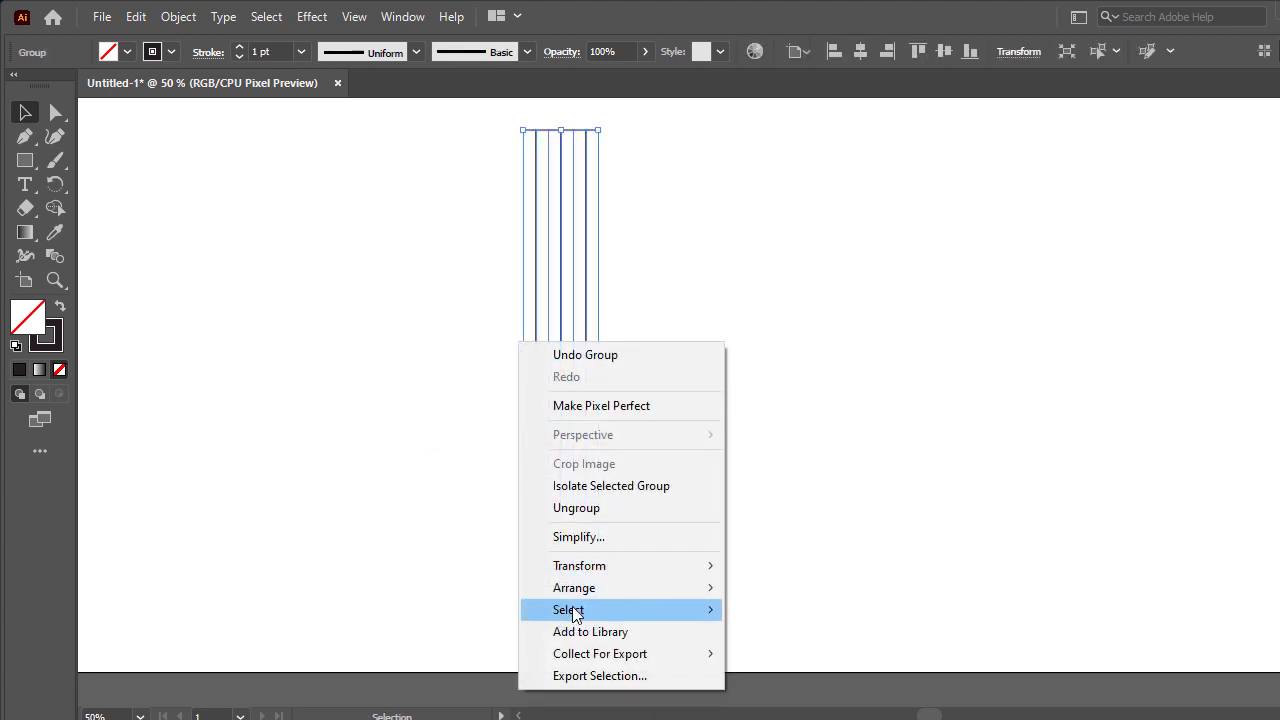
mouse_move(629, 563)
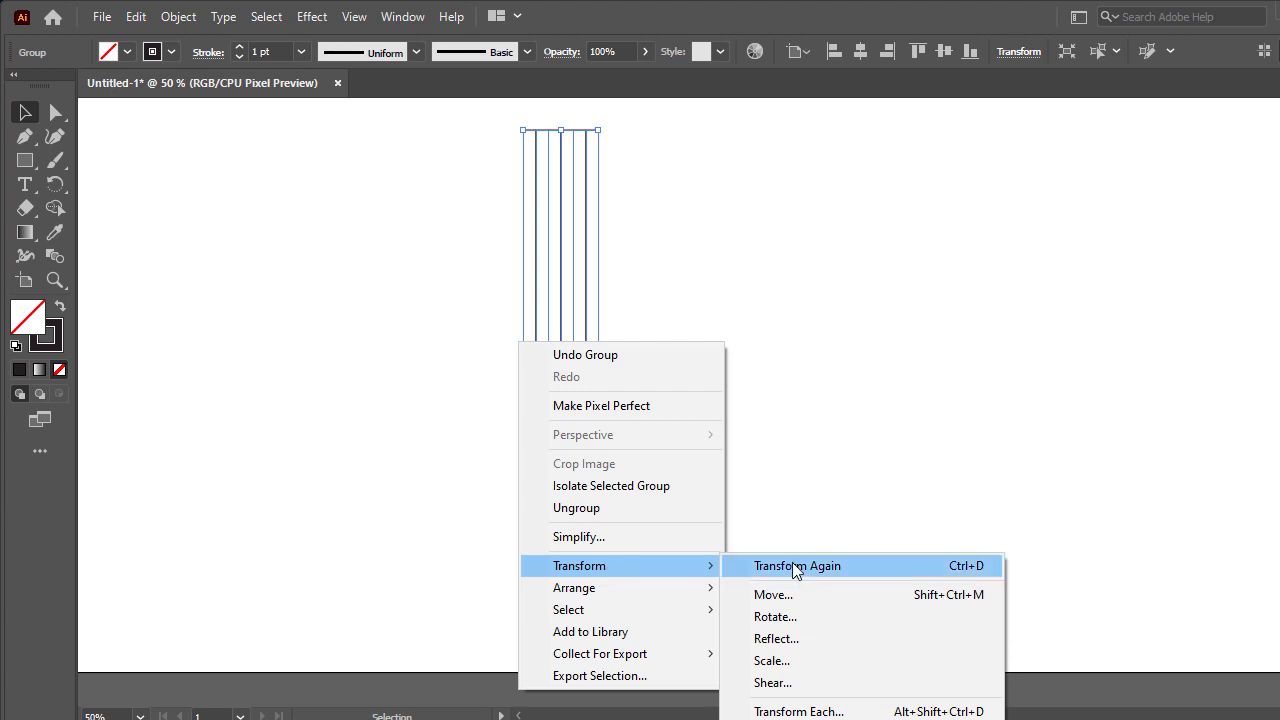
click(792, 616)
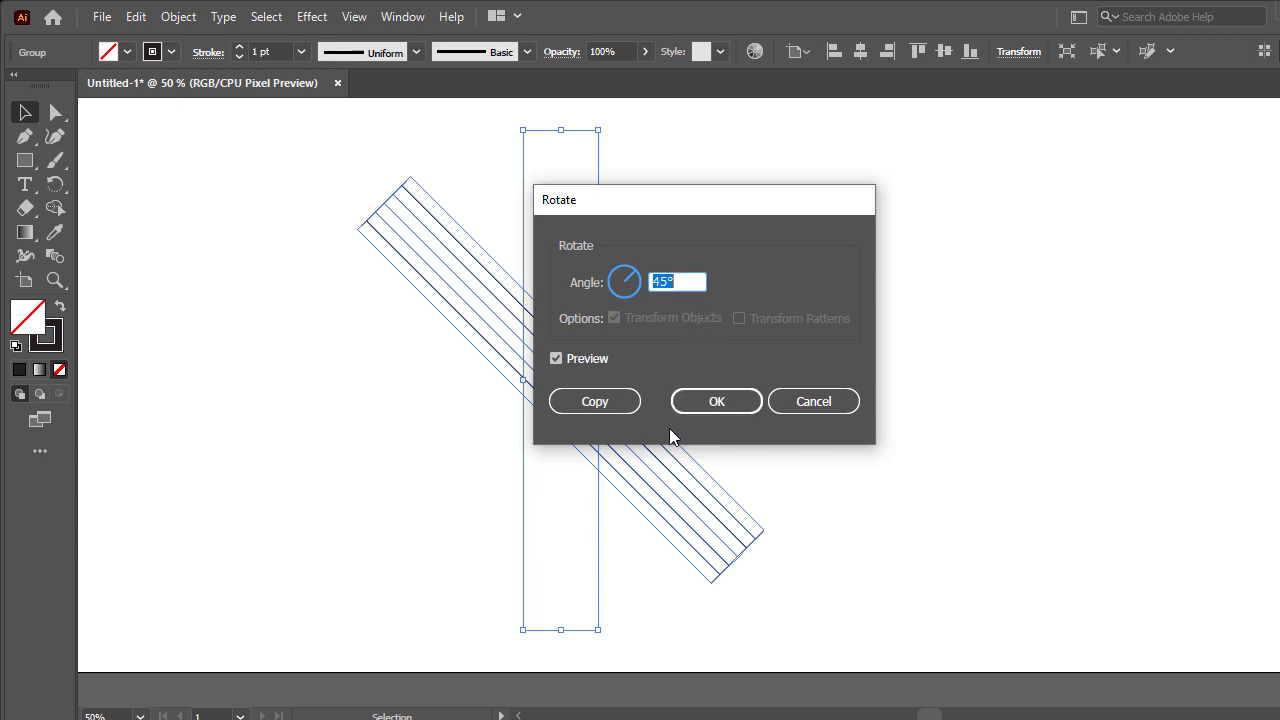
click(715, 401)
click(721, 292)
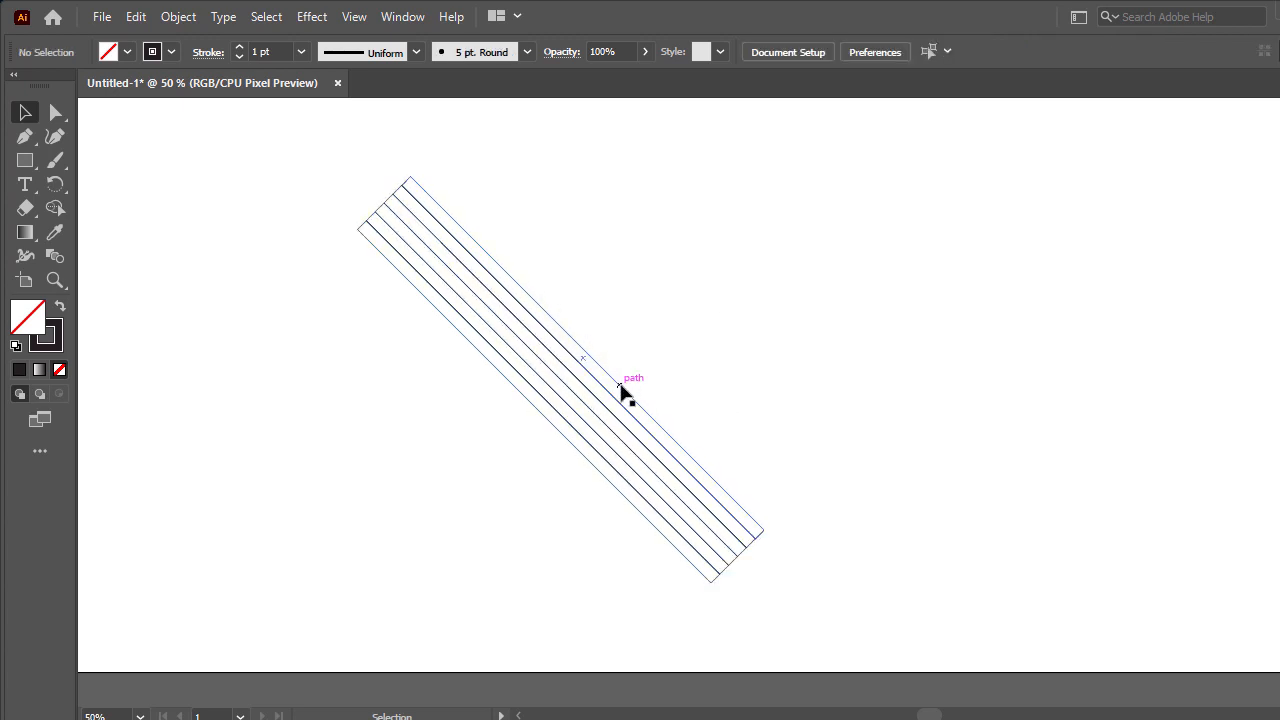
Step: Reflect a copy of the diagonal strip across the vertical axis to form an X
click(620, 387)
right_click(621, 391)
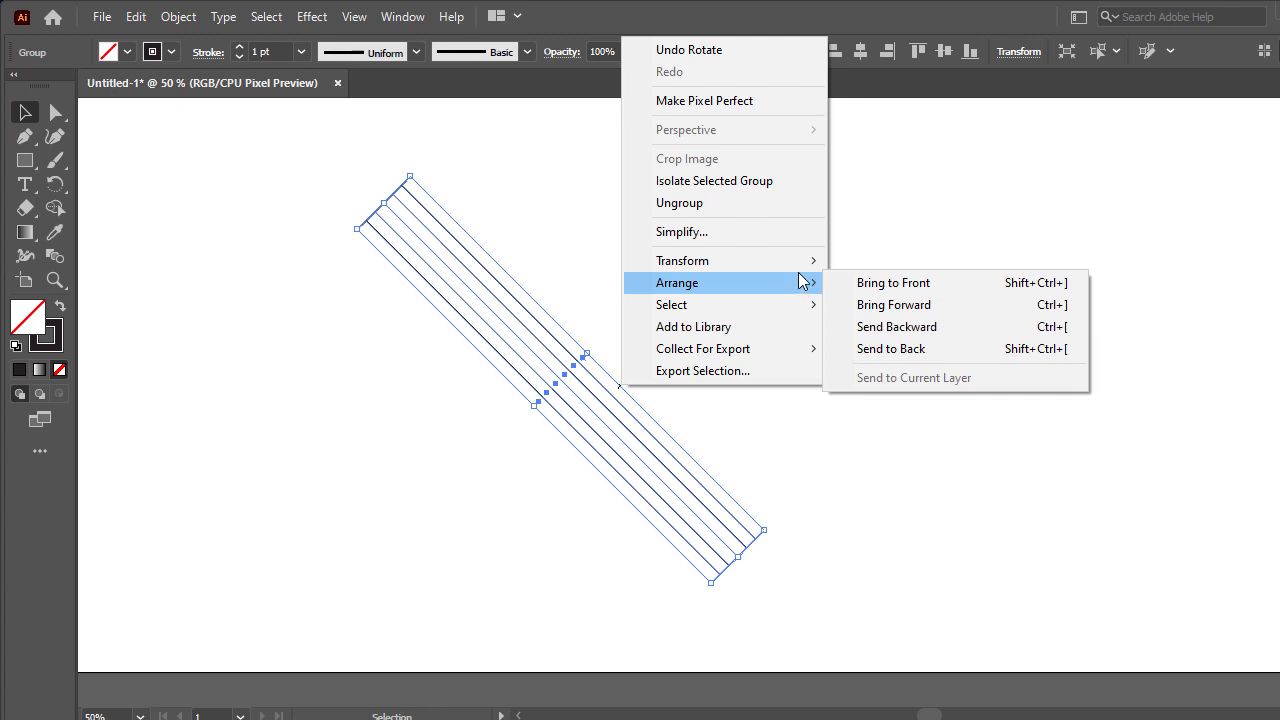
mouse_move(790, 261)
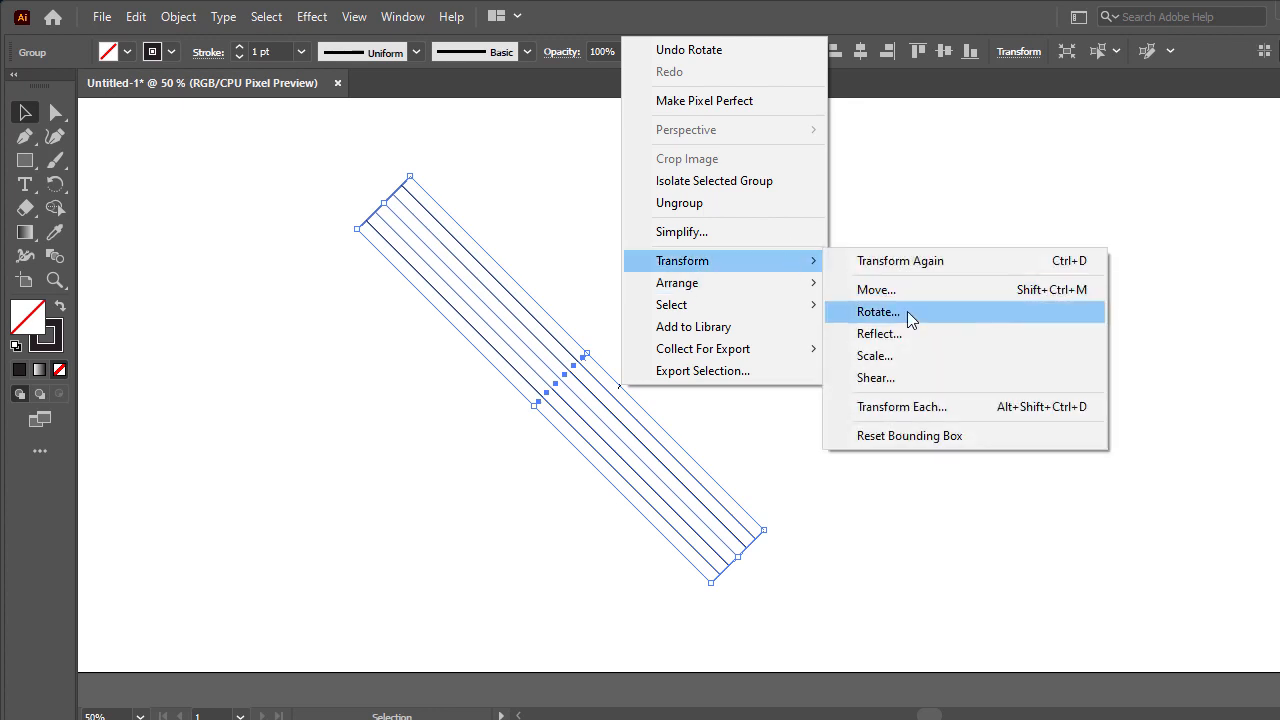
click(898, 335)
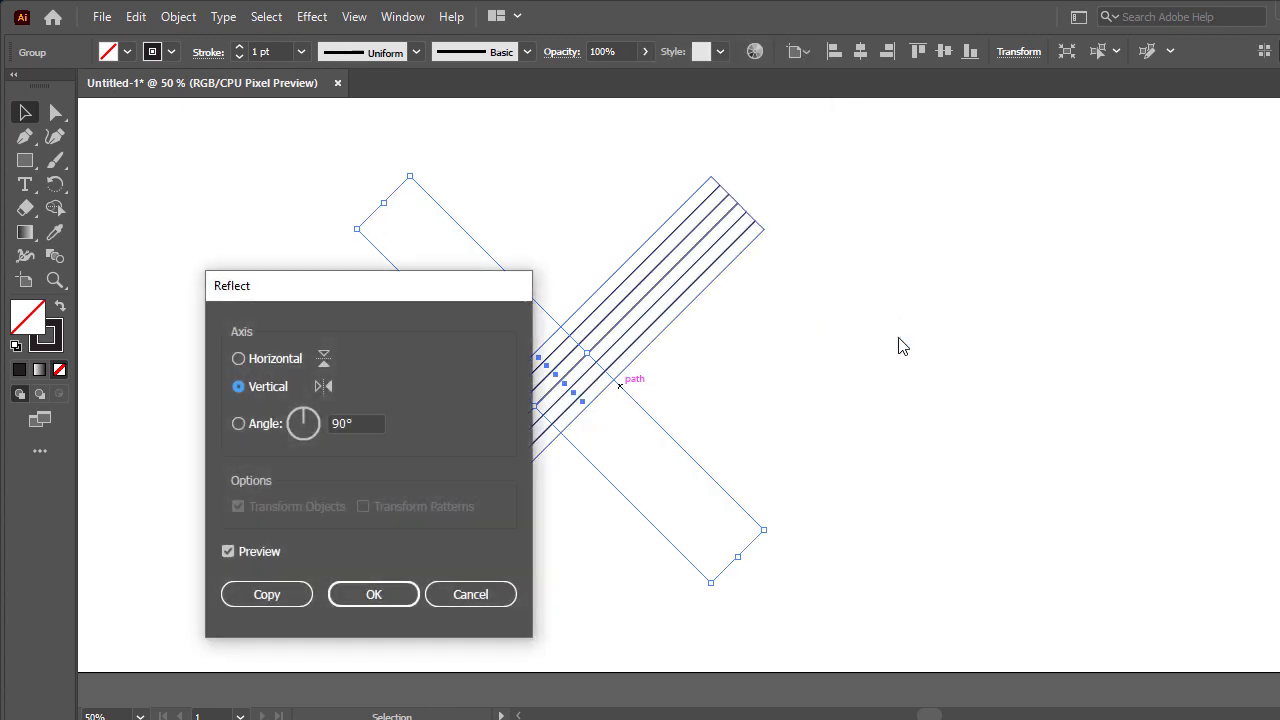
click(267, 597)
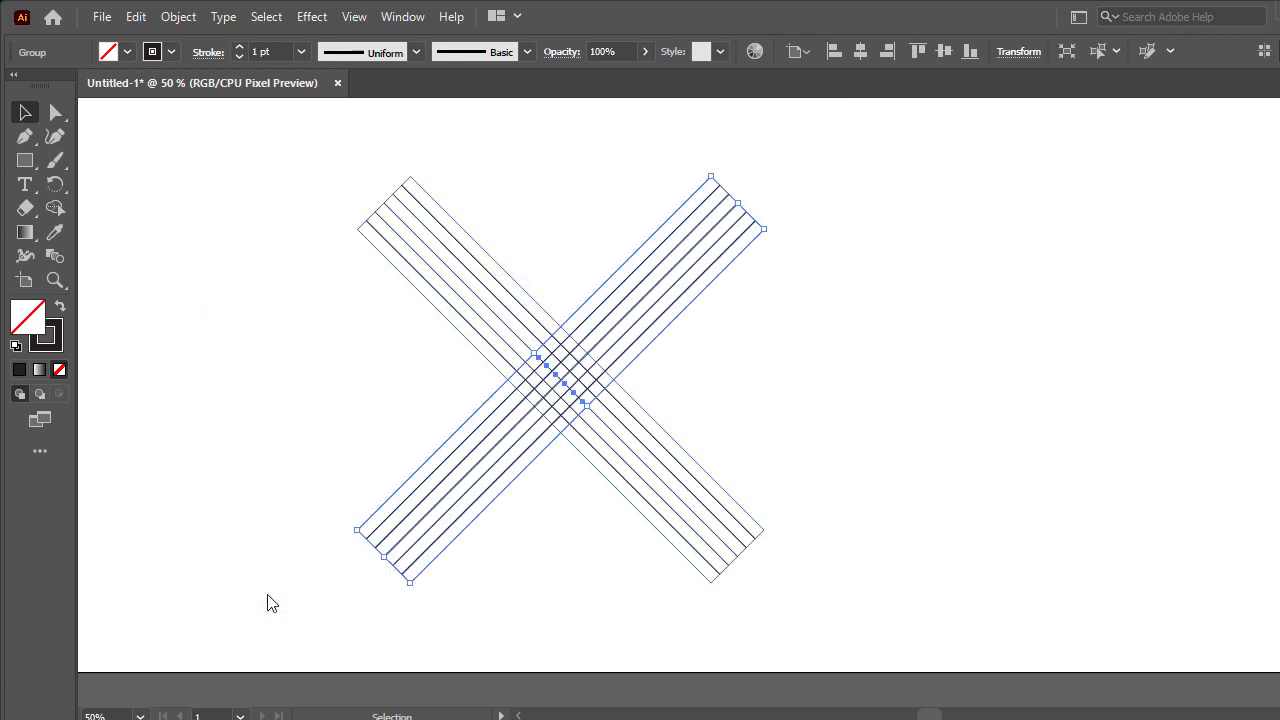
click(327, 390)
Step: Select both crossed strips and move them together to the right on the artboard
drag(297, 320, 665, 452)
drag(561, 385, 662, 383)
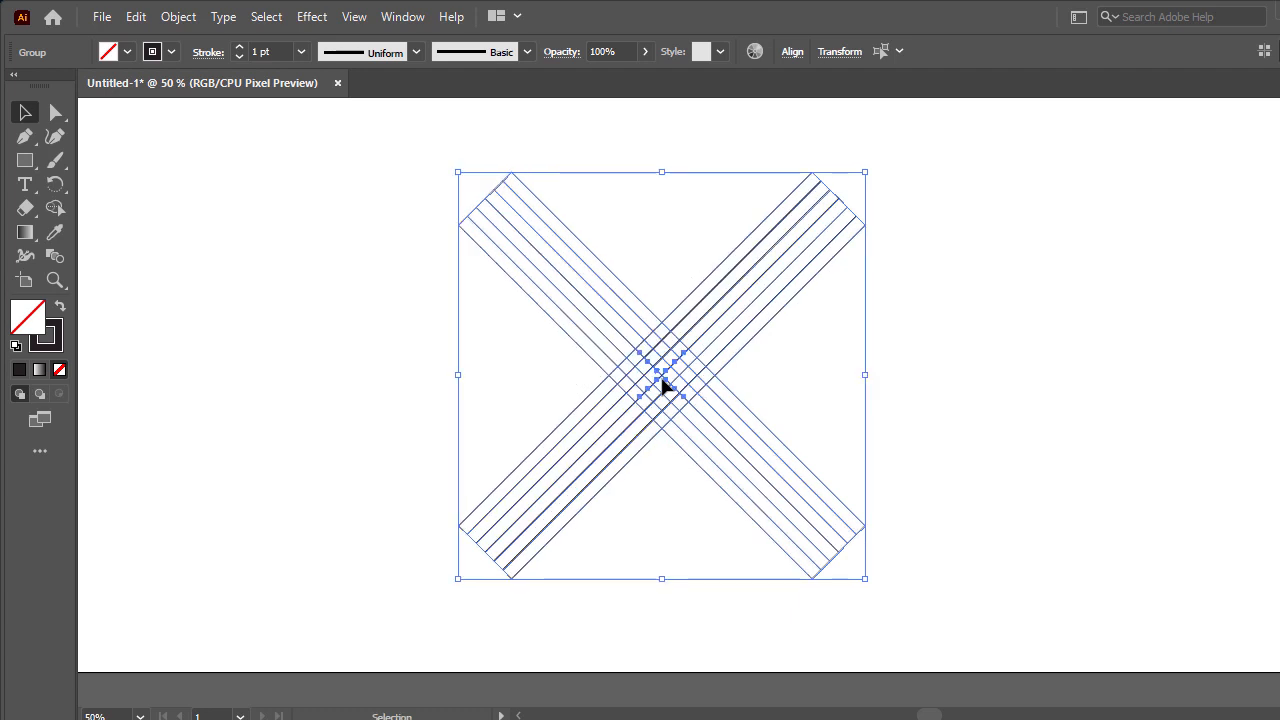
click(657, 470)
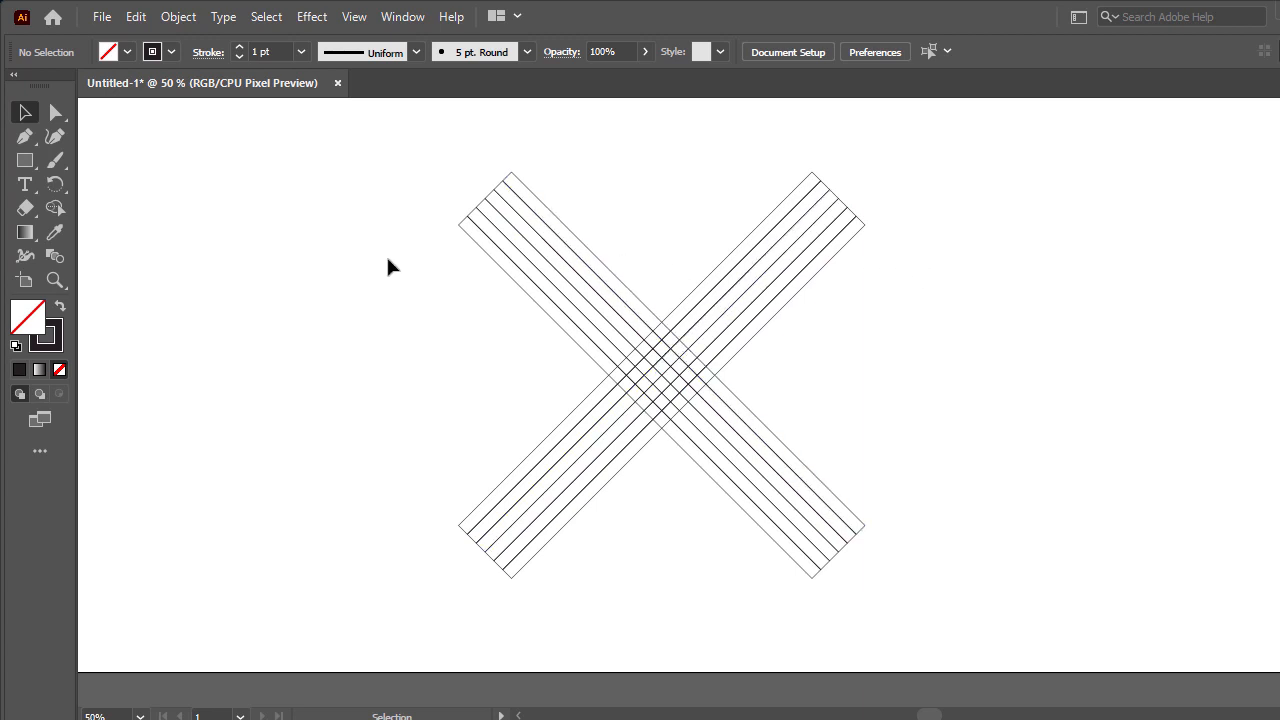
Step: Create a 100 pt by 100 pt circle with the Ellipse tool beside the crossed strips
click(24, 161)
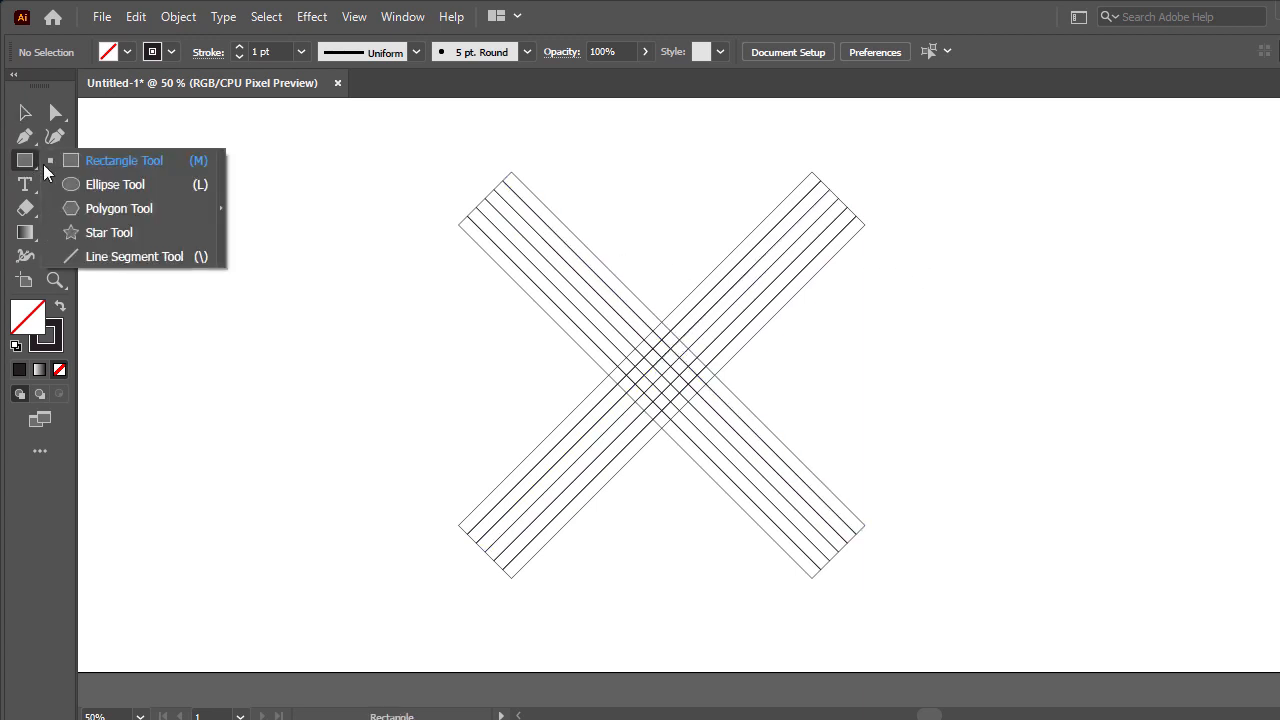
click(99, 184)
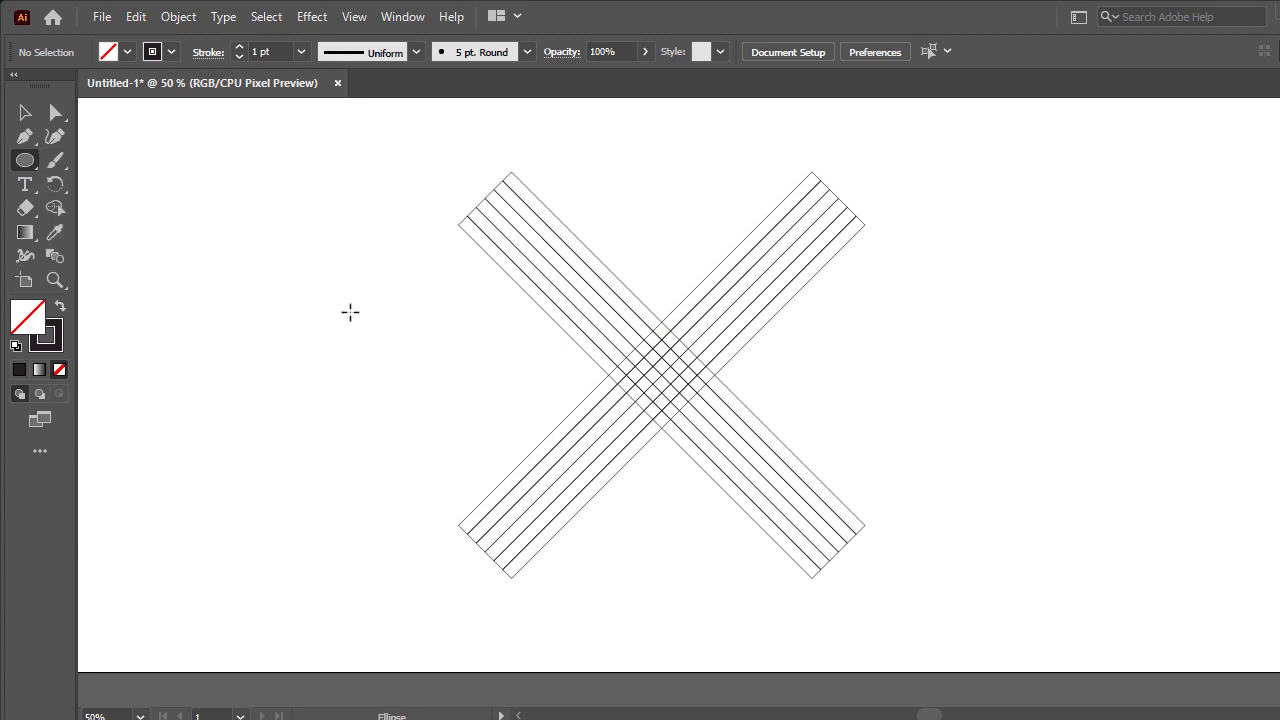
click(350, 310)
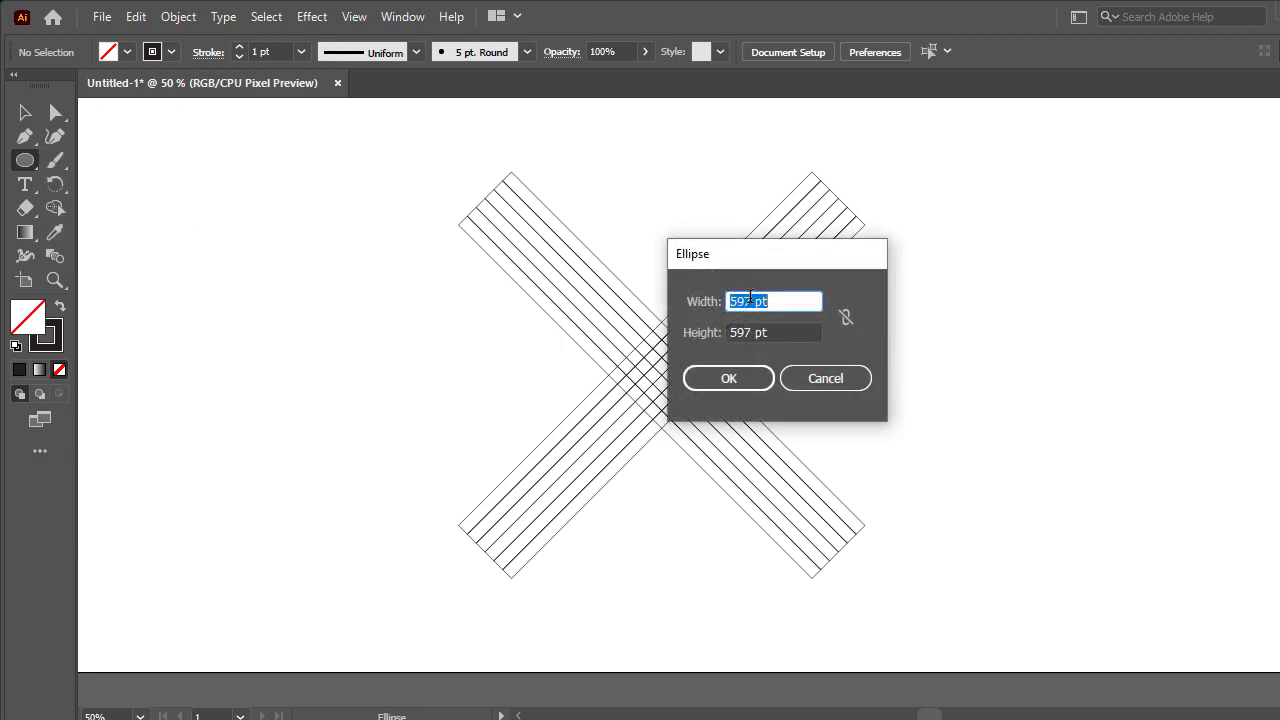
drag(752, 302, 711, 320)
text(100)
drag(752, 332, 717, 354)
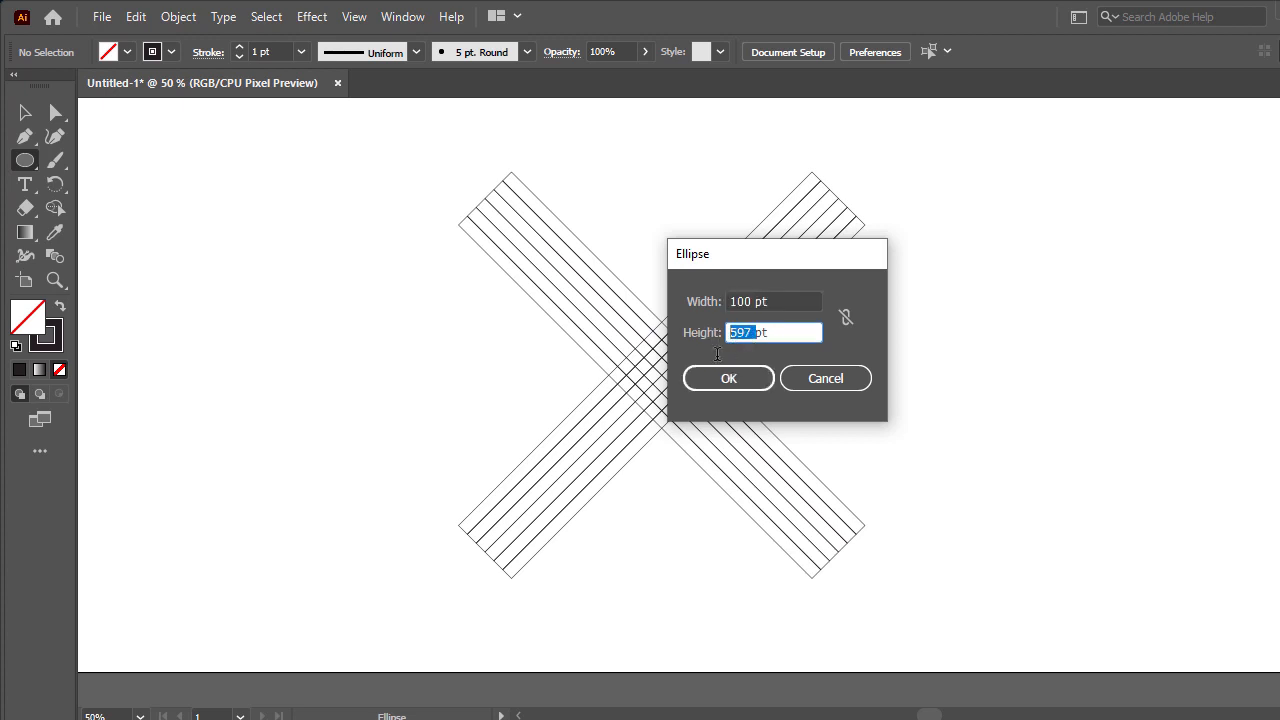
text(100)
click(735, 380)
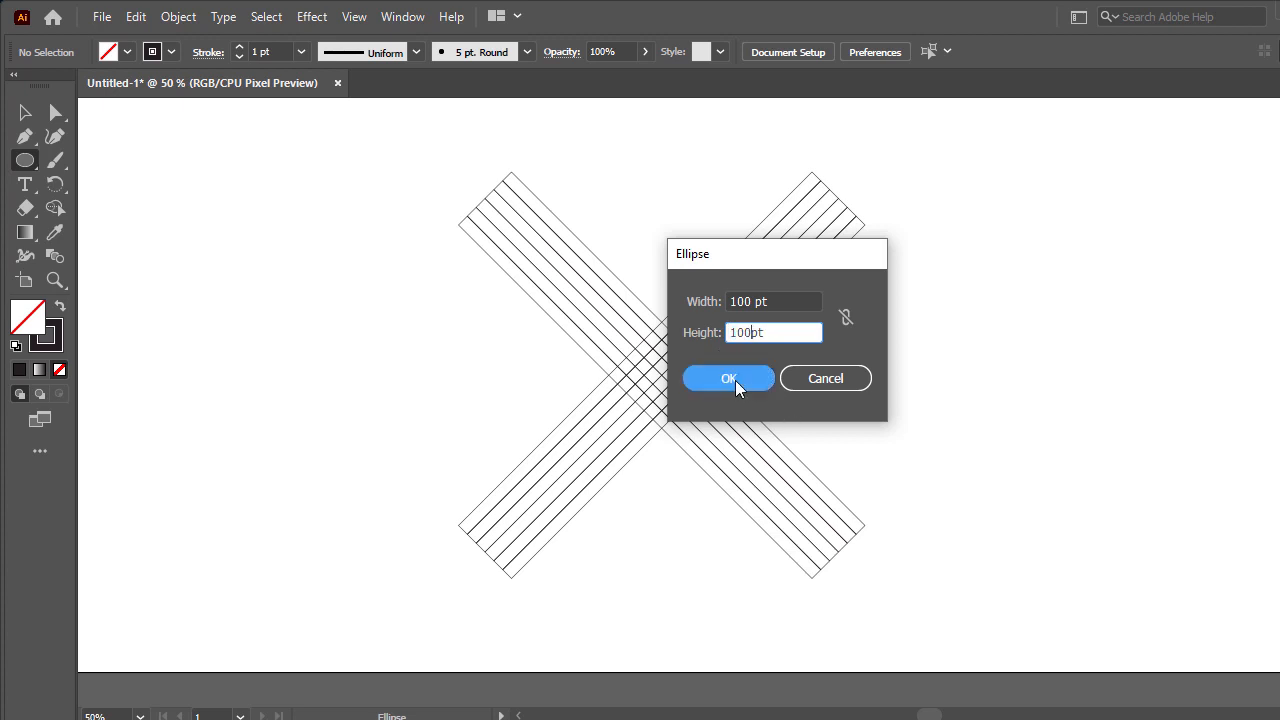
Step: Center the circle and both crossed strips on each other horizontally and vertically
click(26, 114)
drag(245, 266, 754, 471)
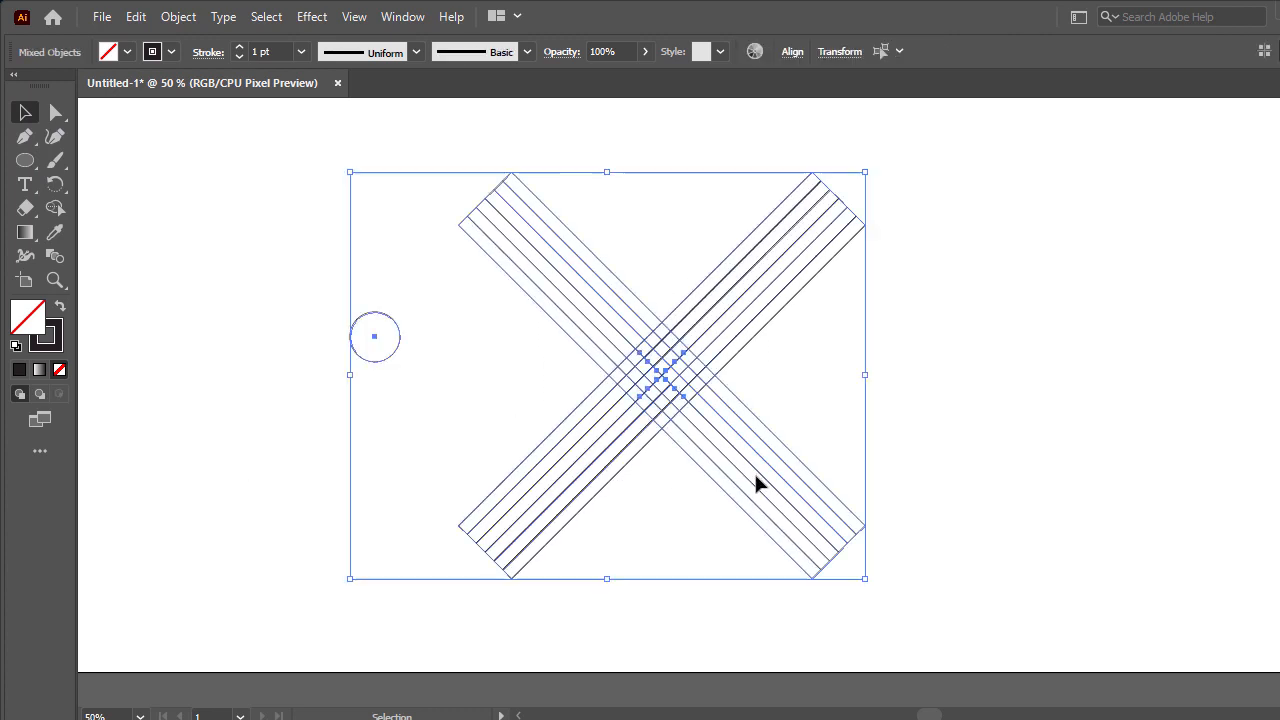
click(790, 53)
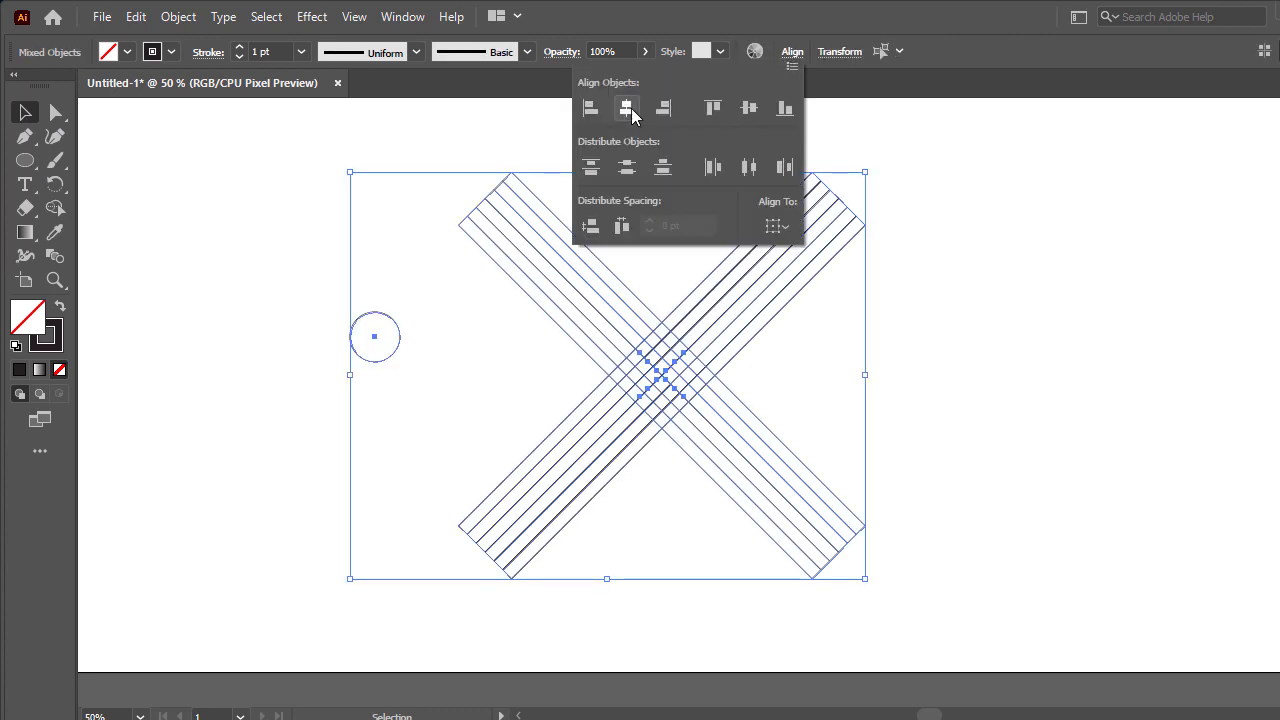
click(629, 109)
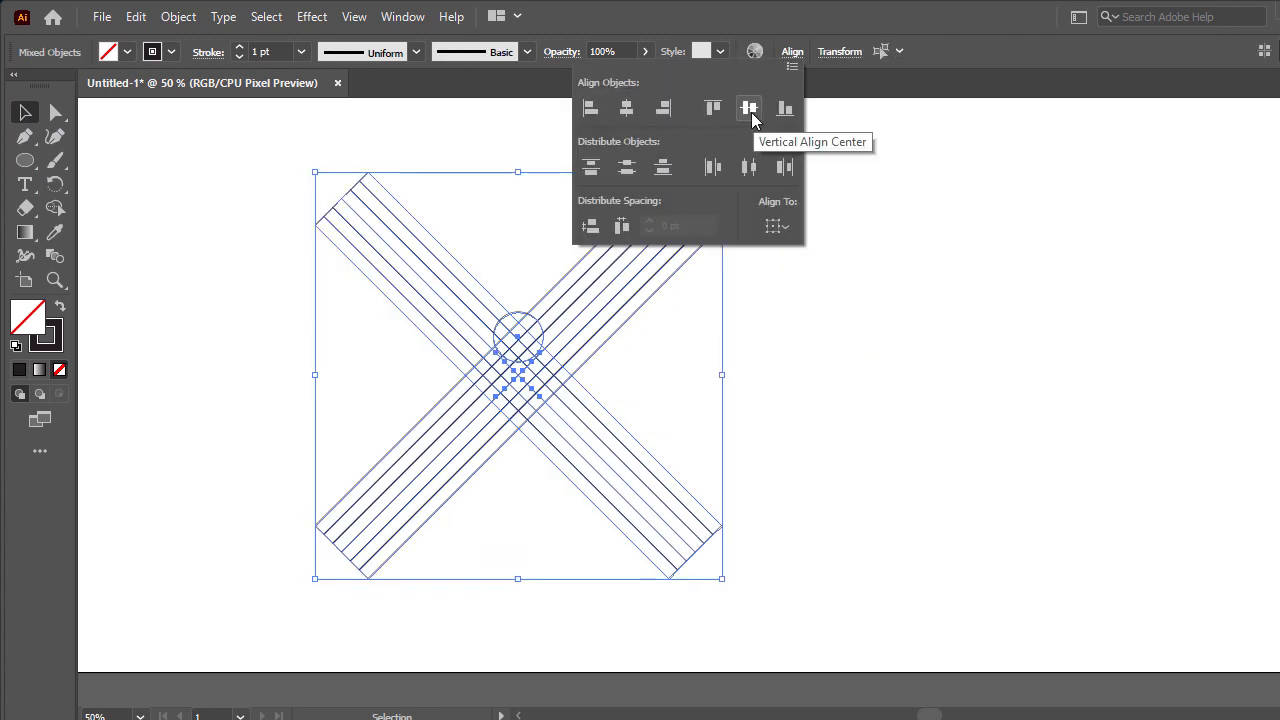
click(748, 110)
click(831, 292)
Step: Select the crossed strips with the circle and move them together to the right
drag(663, 322, 447, 440)
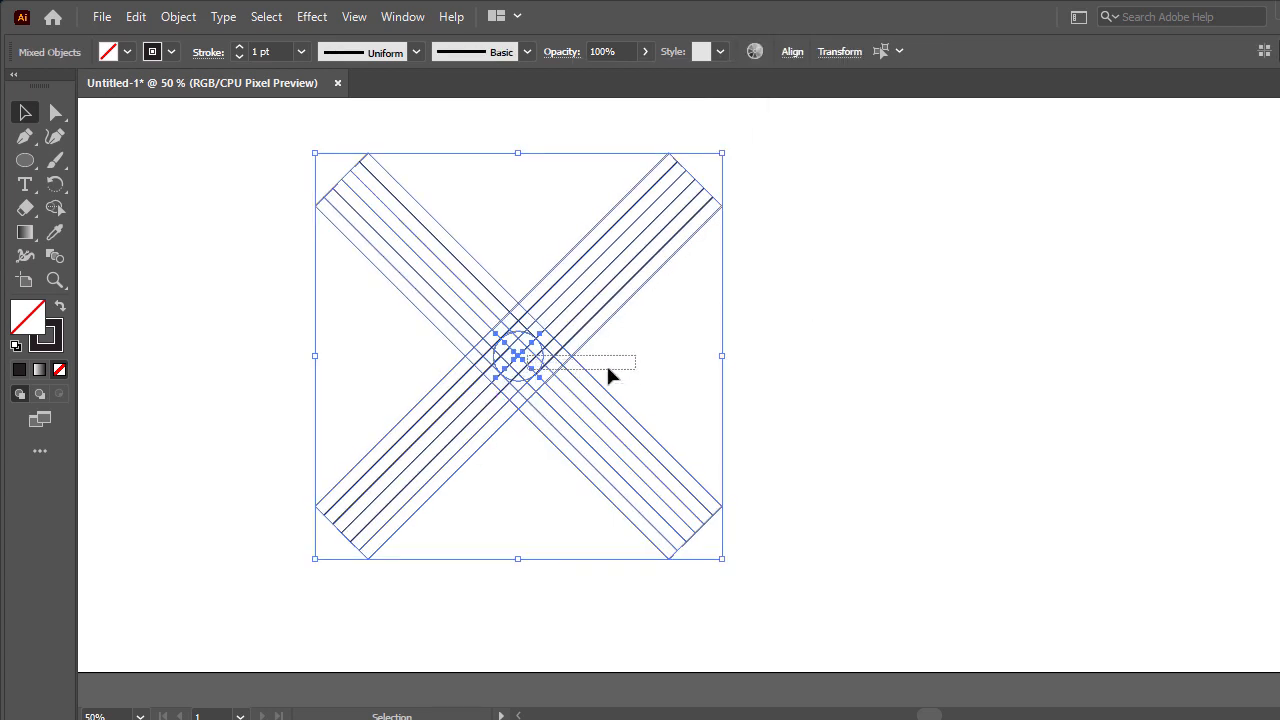
drag(567, 376, 677, 363)
click(911, 358)
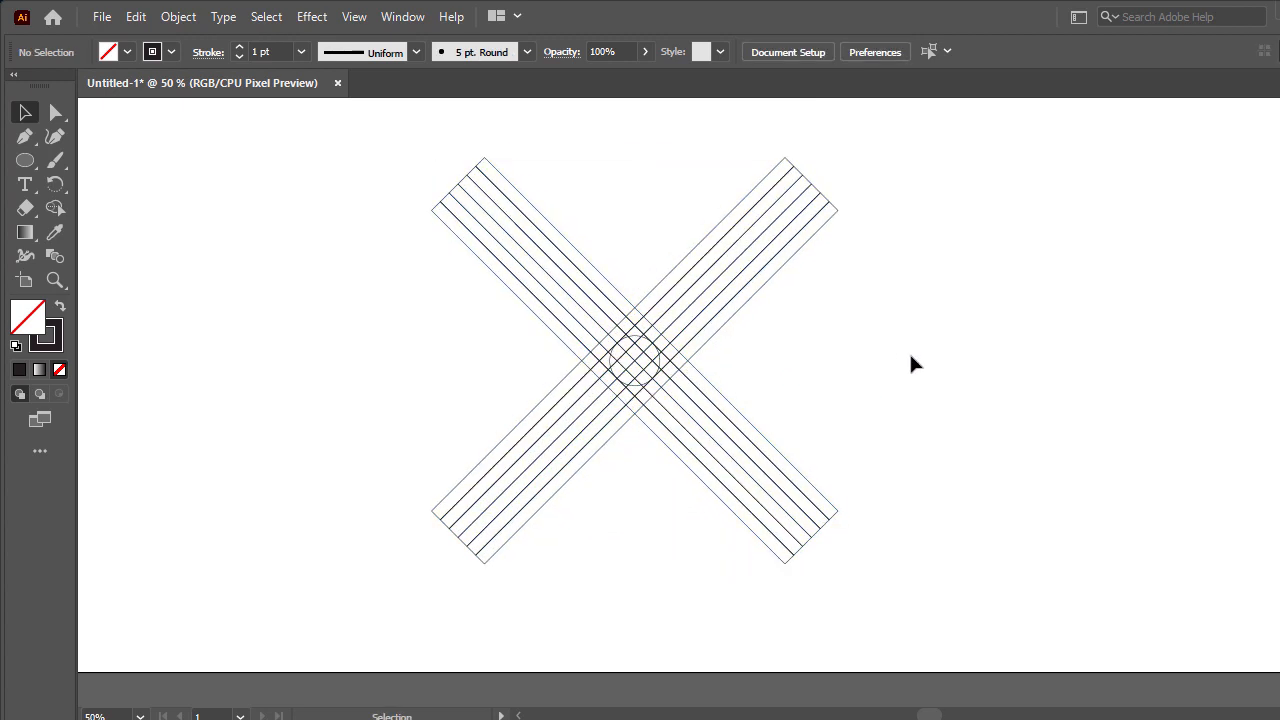
Step: Offset the small center circle outward by 25 pt with Offset Path
click(636, 341)
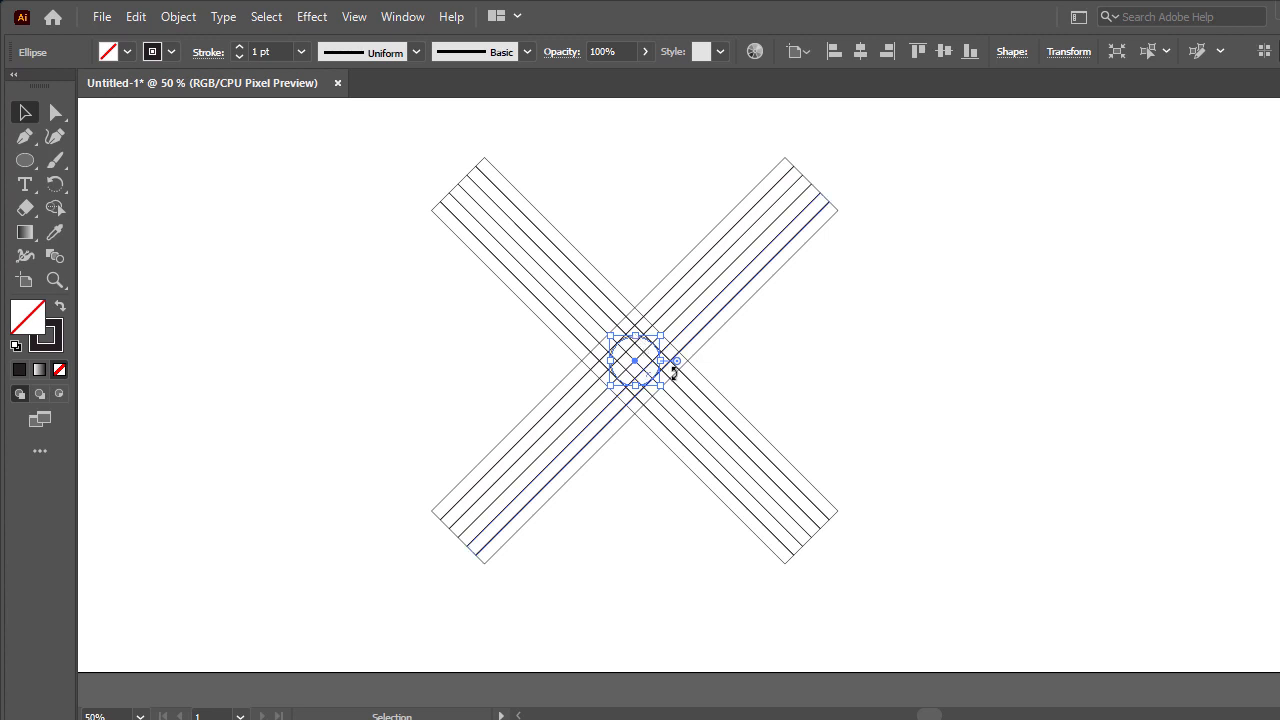
click(191, 20)
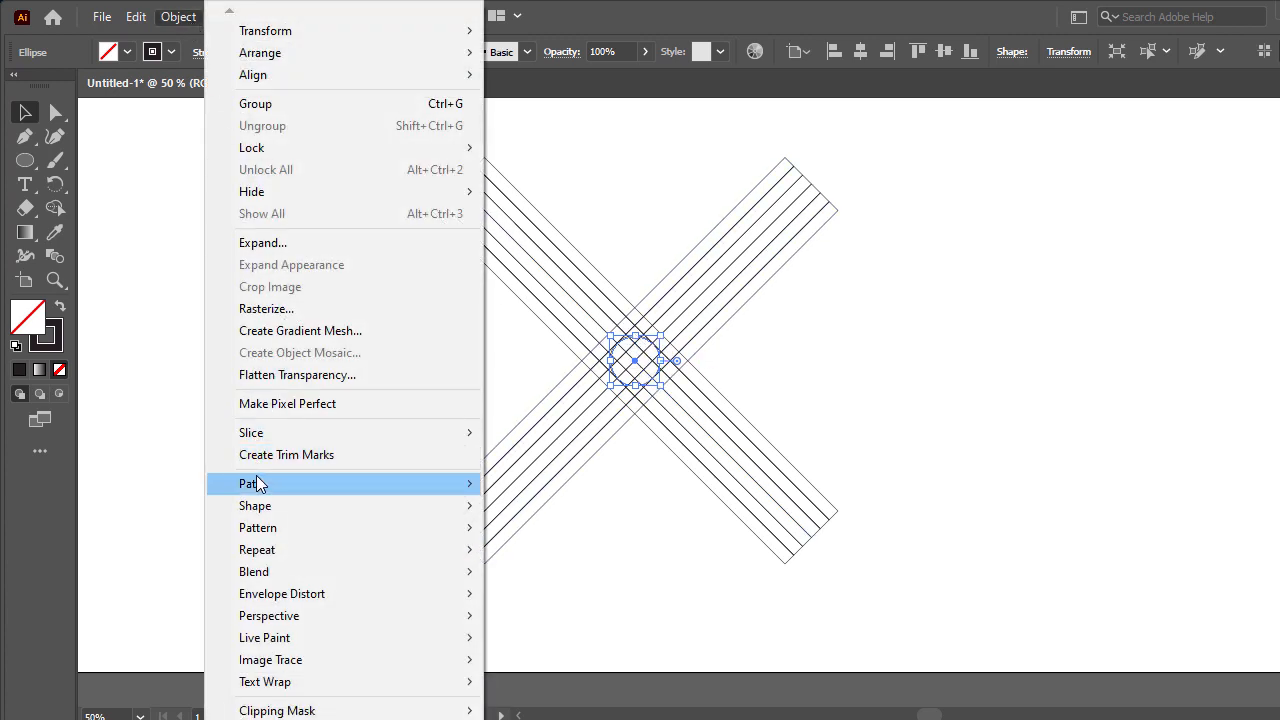
mouse_move(257, 484)
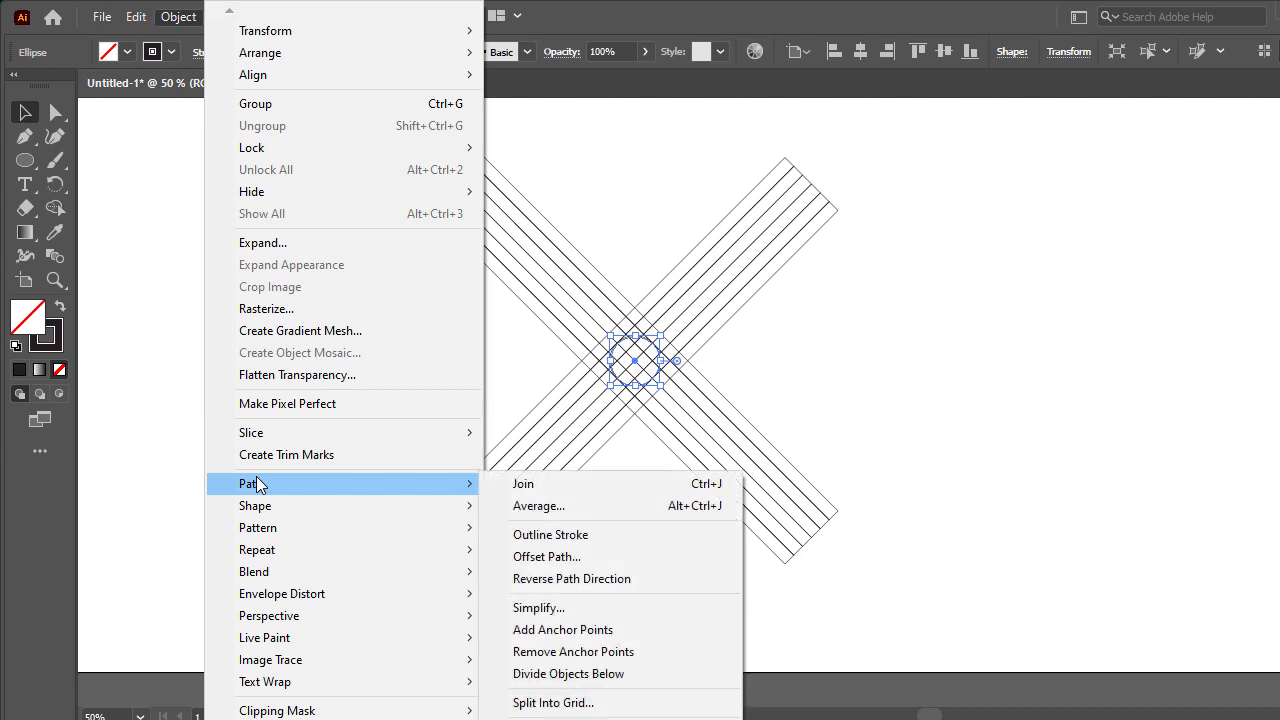
click(576, 557)
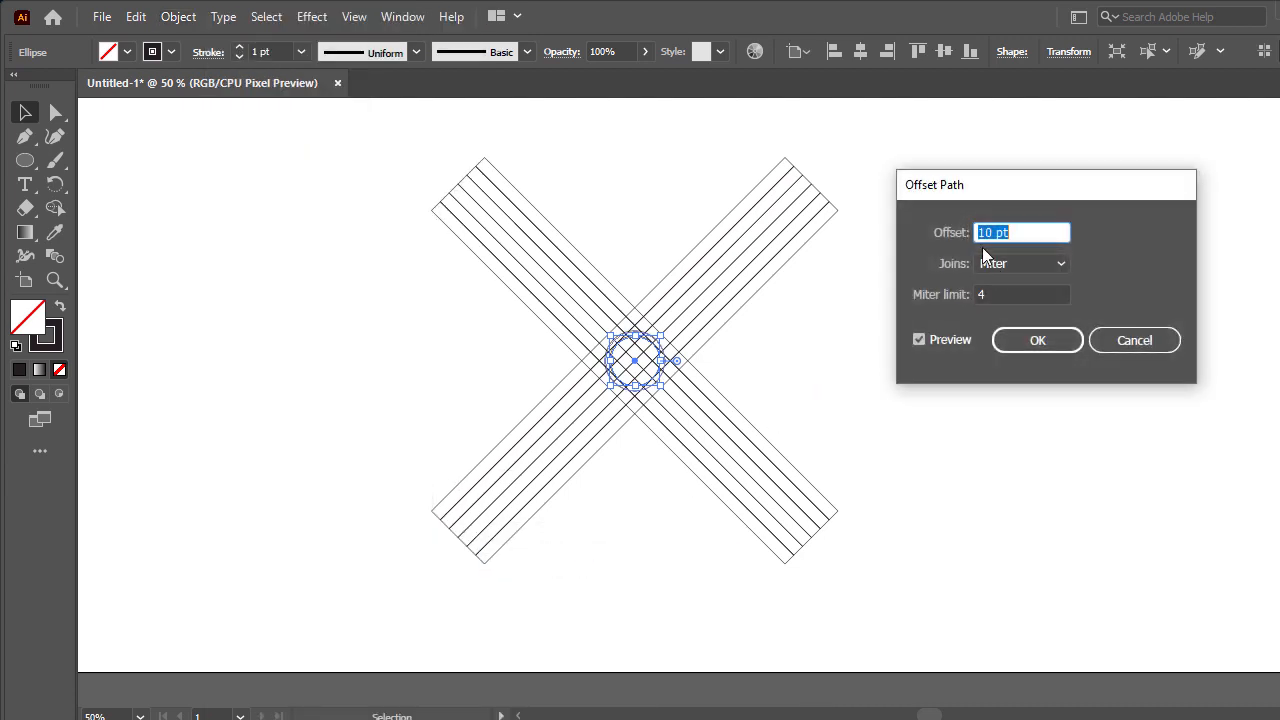
drag(996, 231, 965, 264)
text(25)
click(1040, 340)
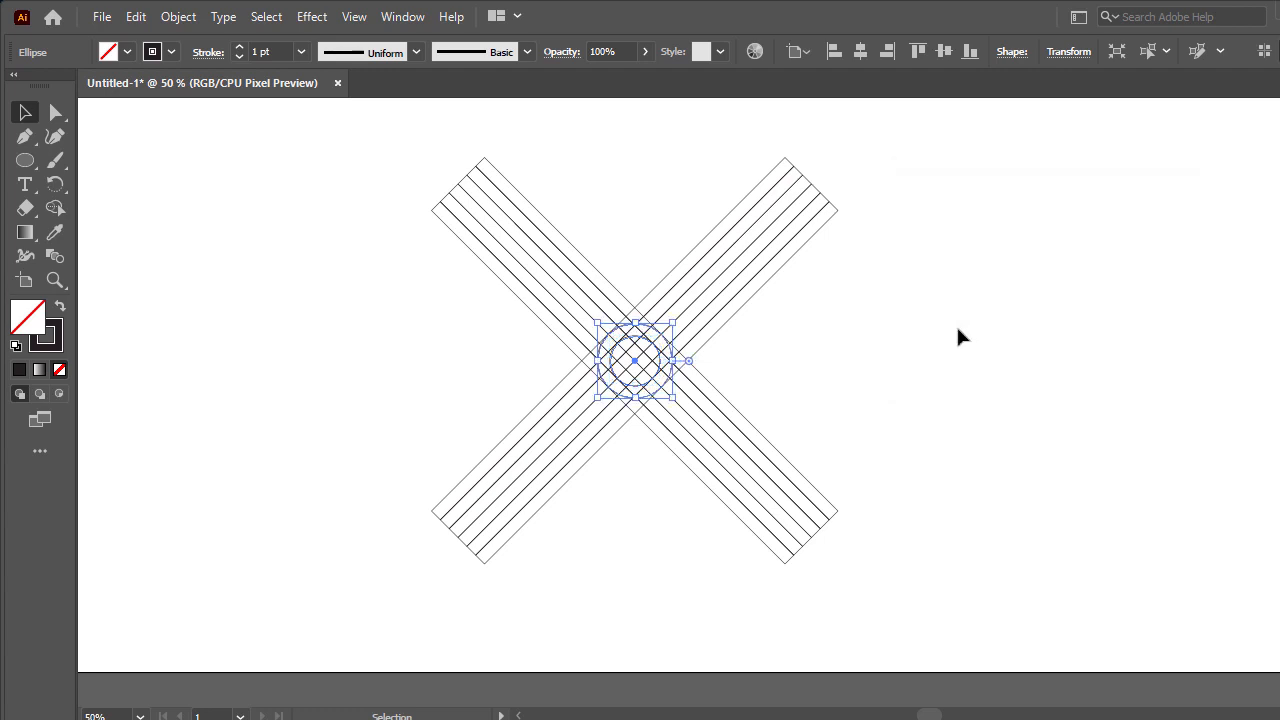
click(958, 330)
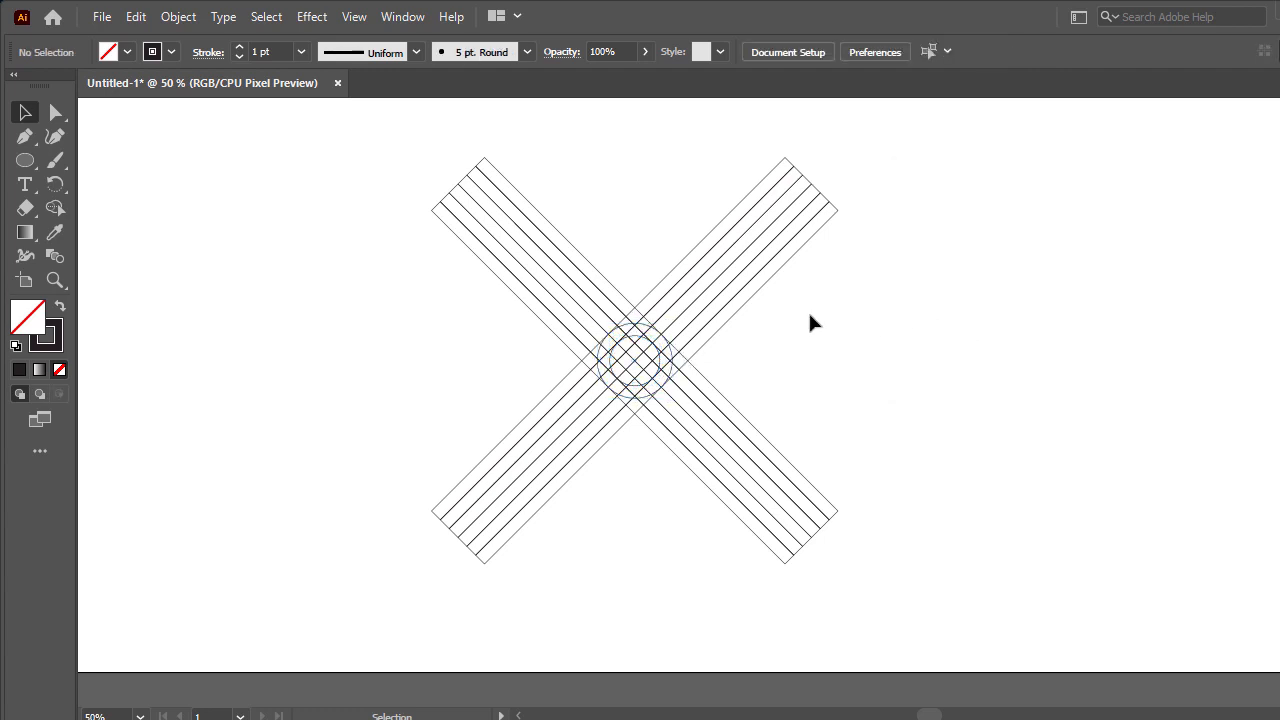
Step: Offset the outer of the two center circles by 100 pt to create a larger concentric ring
click(638, 330)
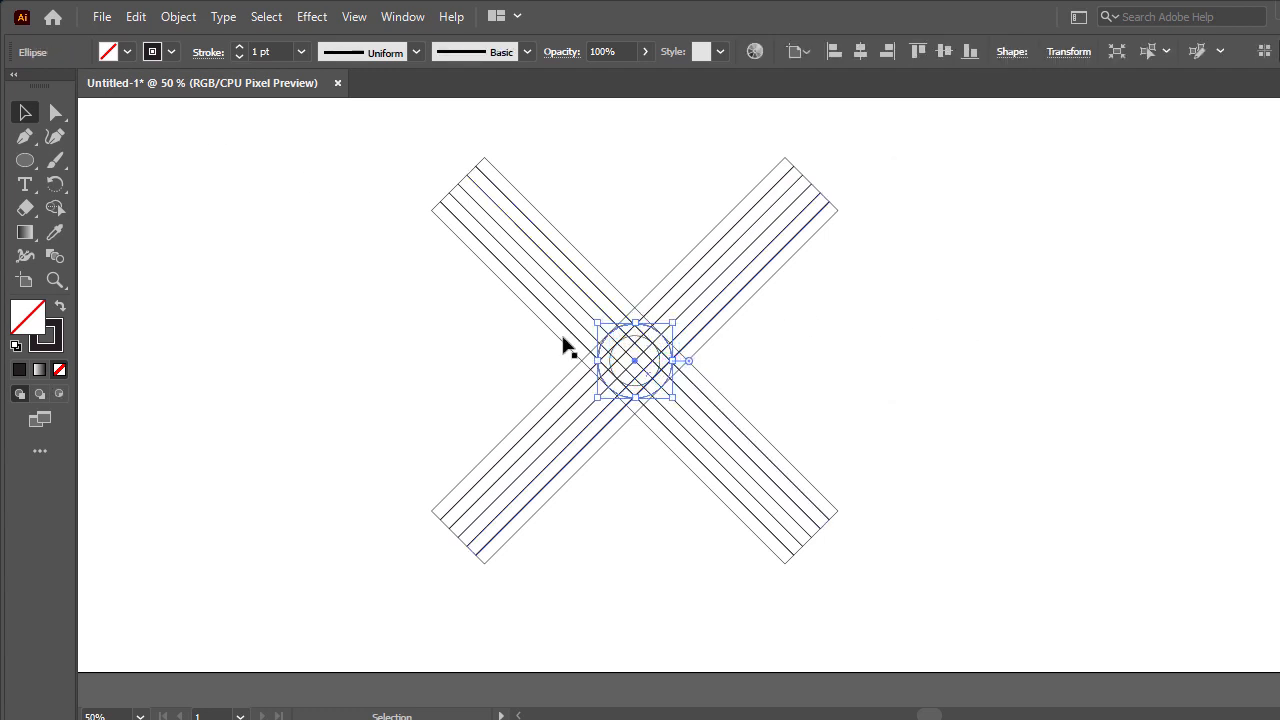
click(179, 17)
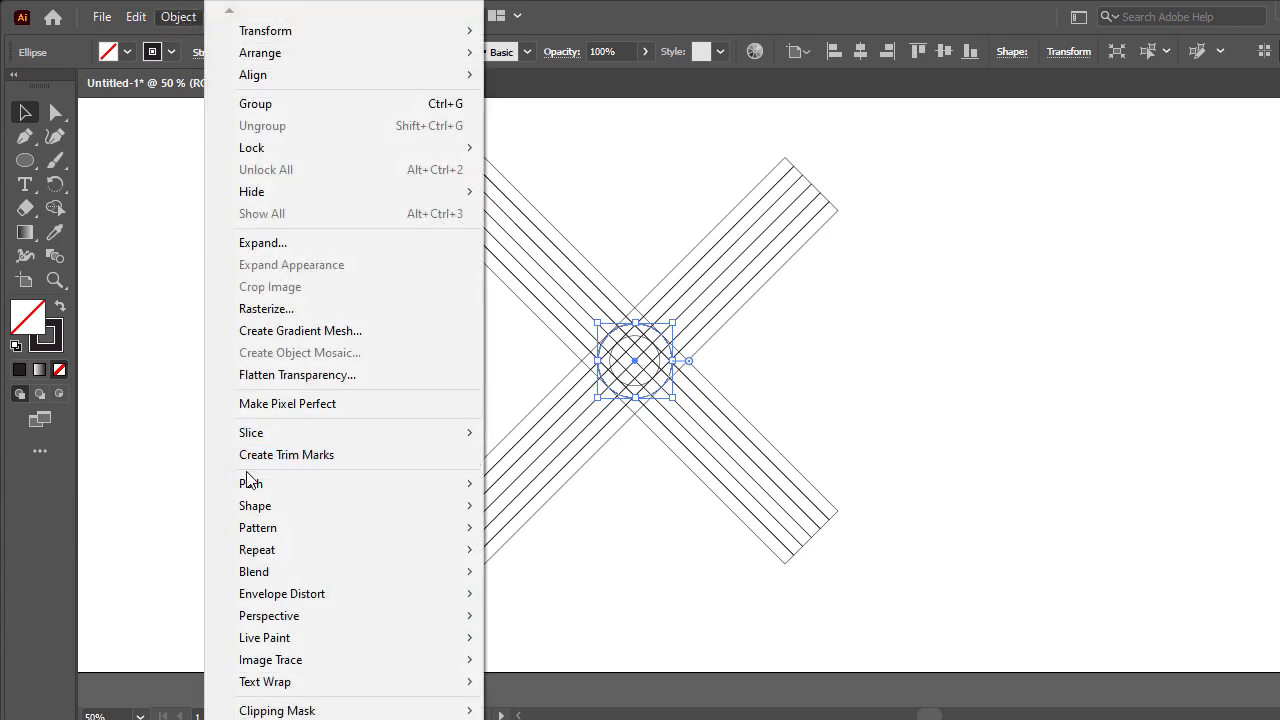
mouse_move(263, 485)
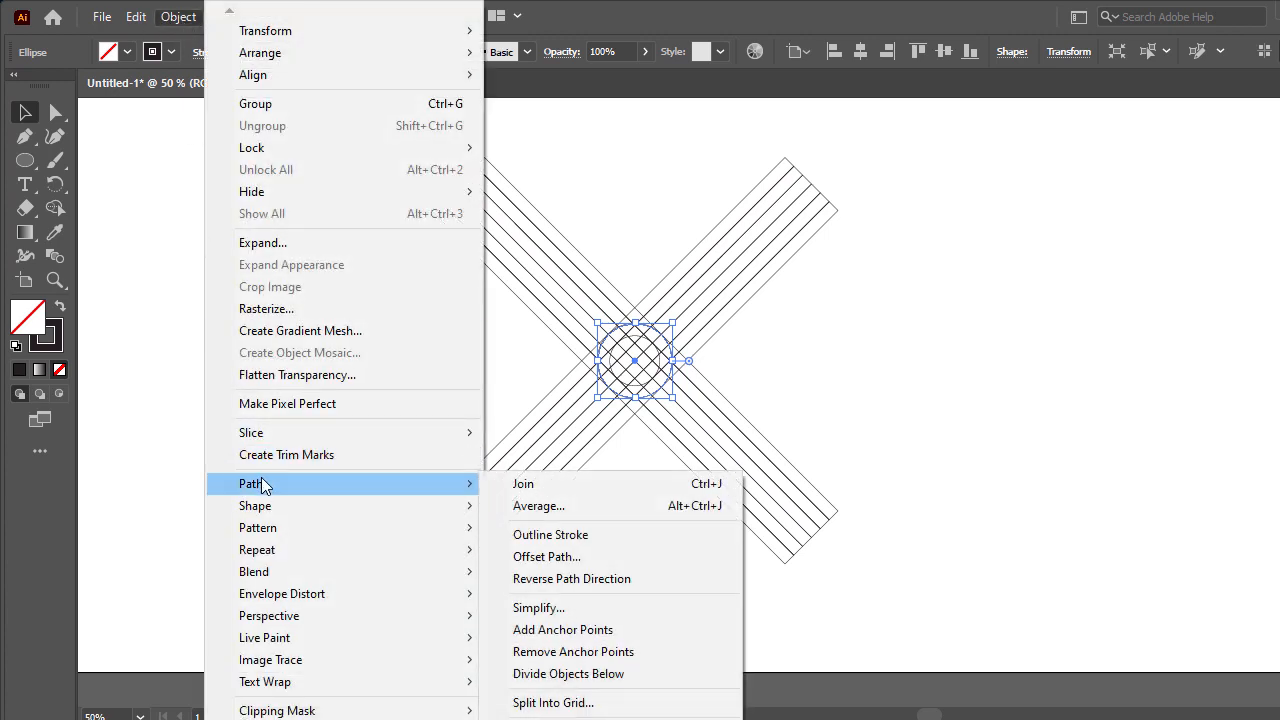
click(546, 557)
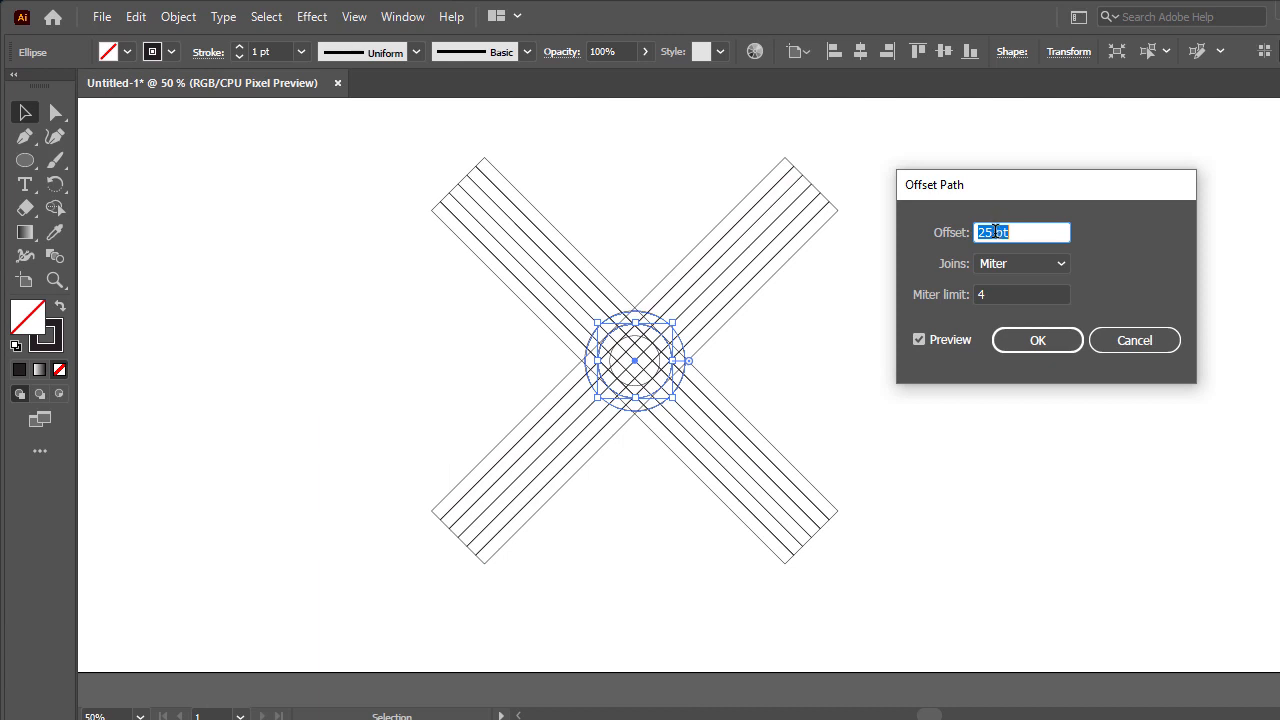
drag(997, 232, 932, 272)
text(100)
click(1037, 341)
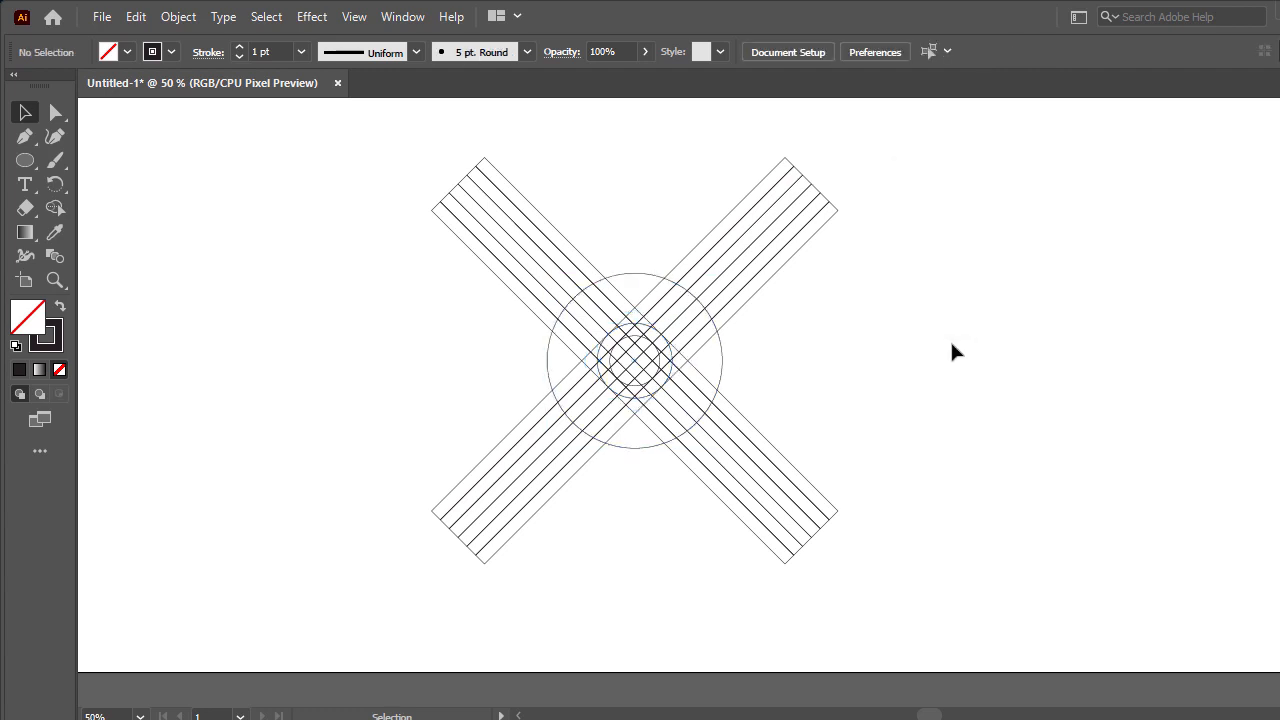
Step: Offset the large outermost circle by 25 pt to add a closely spaced concentric circle
click(656, 280)
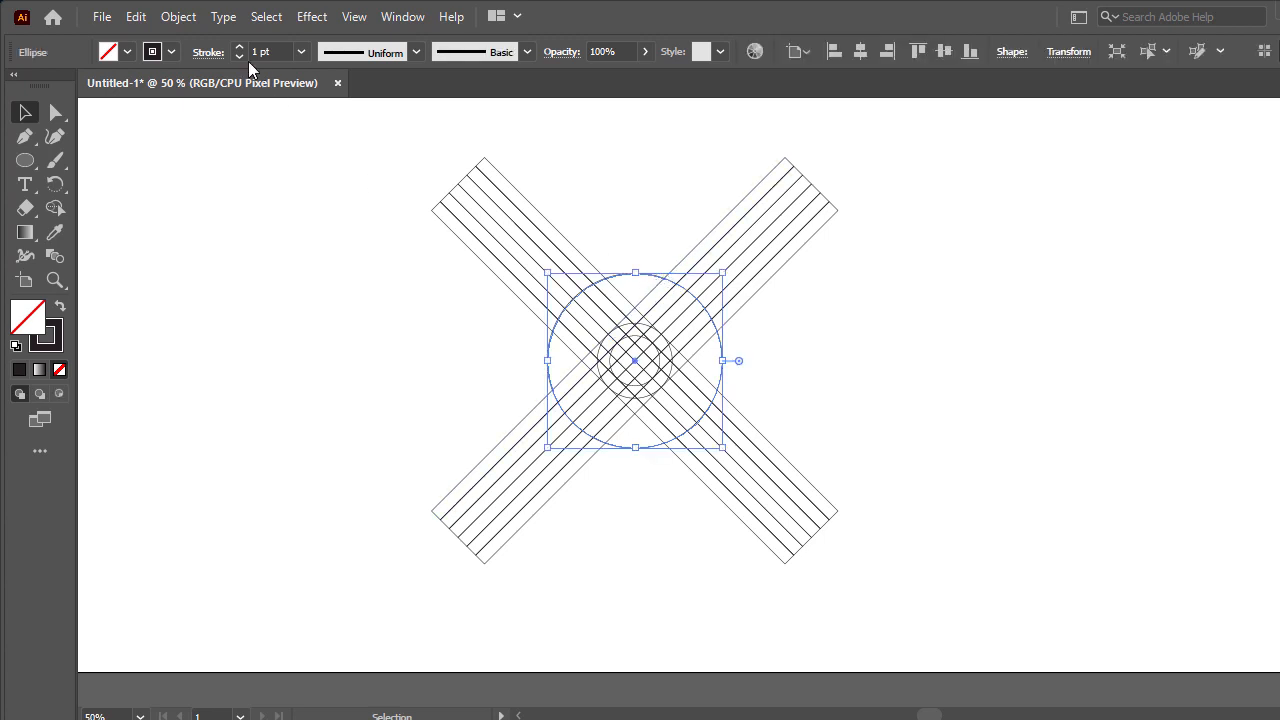
click(181, 20)
mouse_move(320, 487)
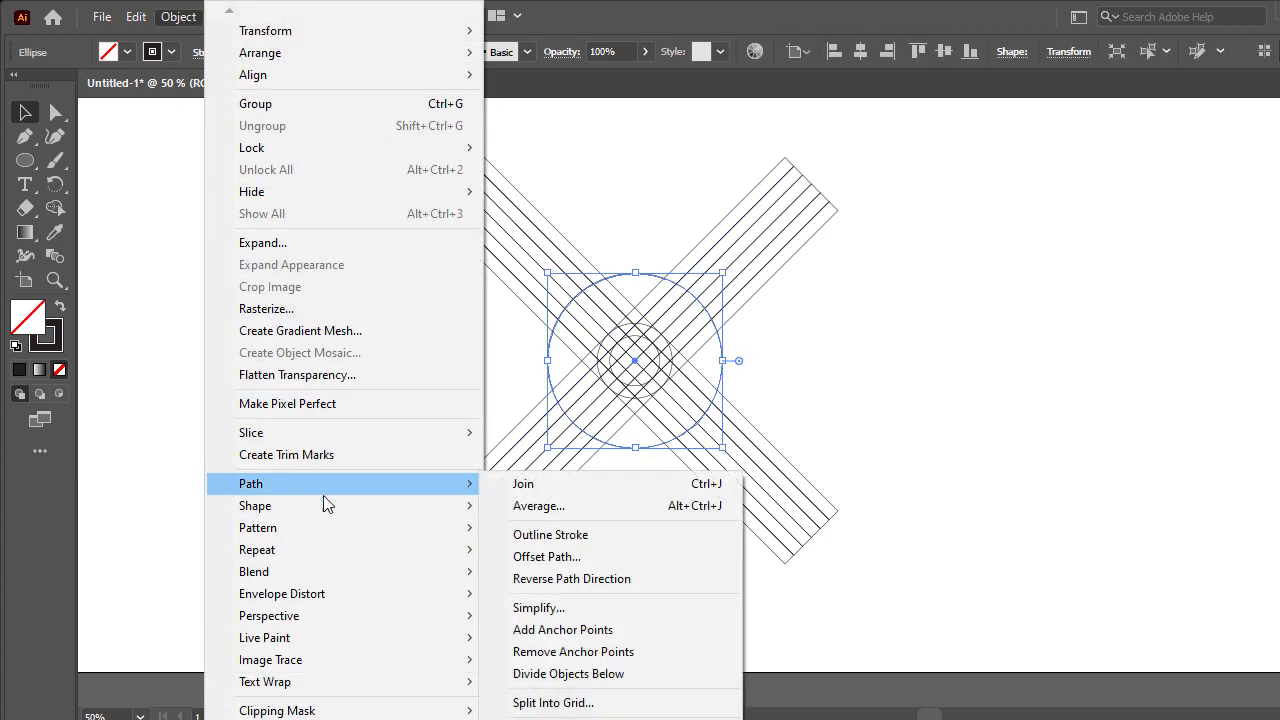
click(557, 556)
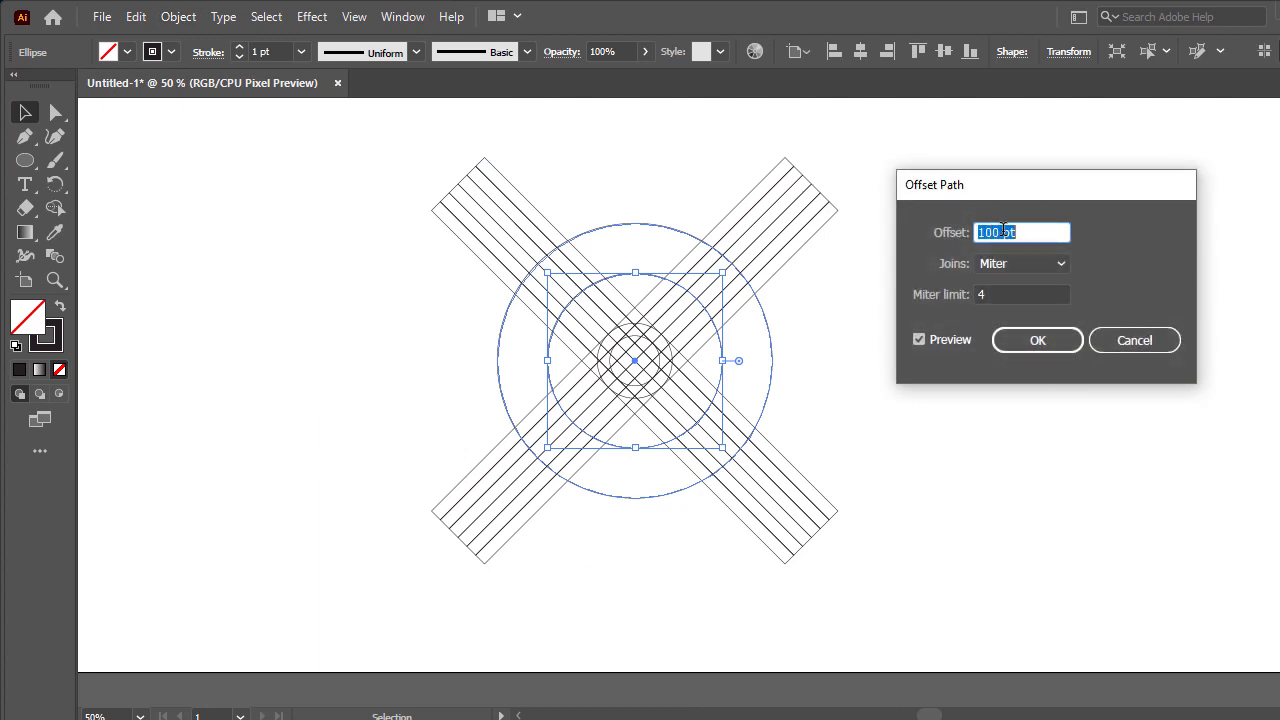
drag(1001, 232, 960, 252)
text(25)
click(1046, 342)
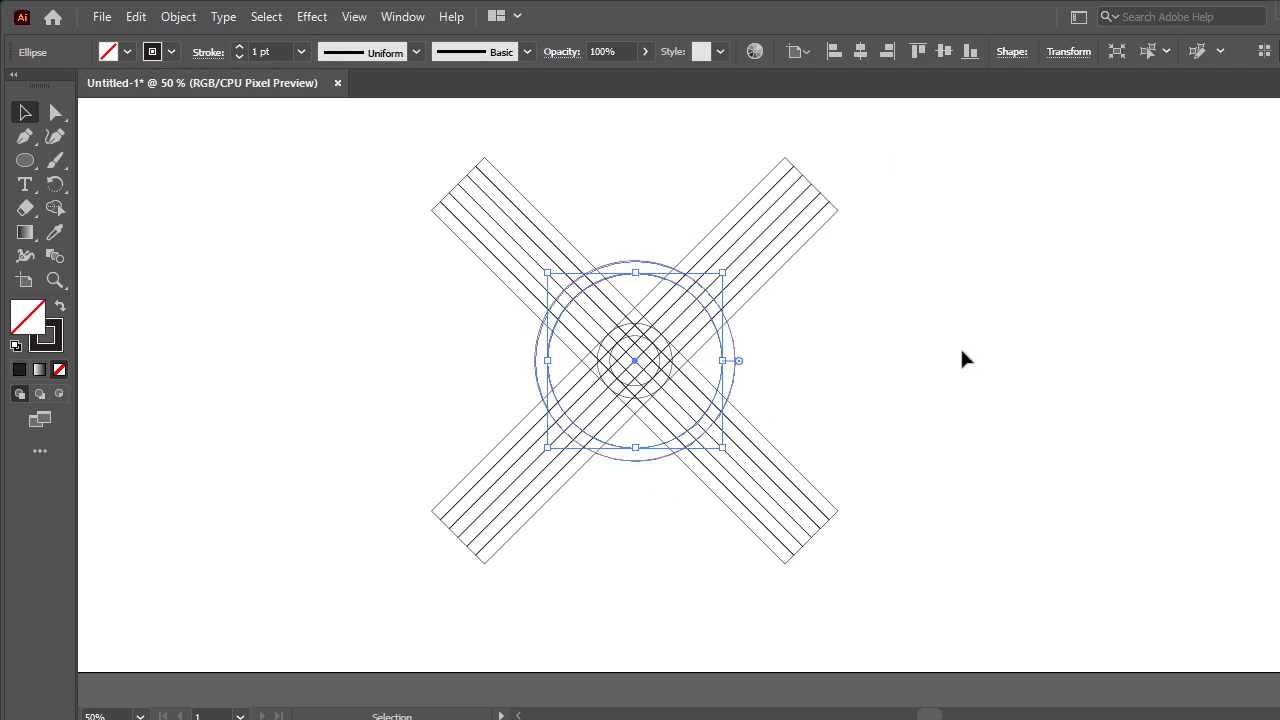
click(962, 358)
Step: Offset the current outermost circle by 100 pt to create the design's outer boundary circle
click(650, 265)
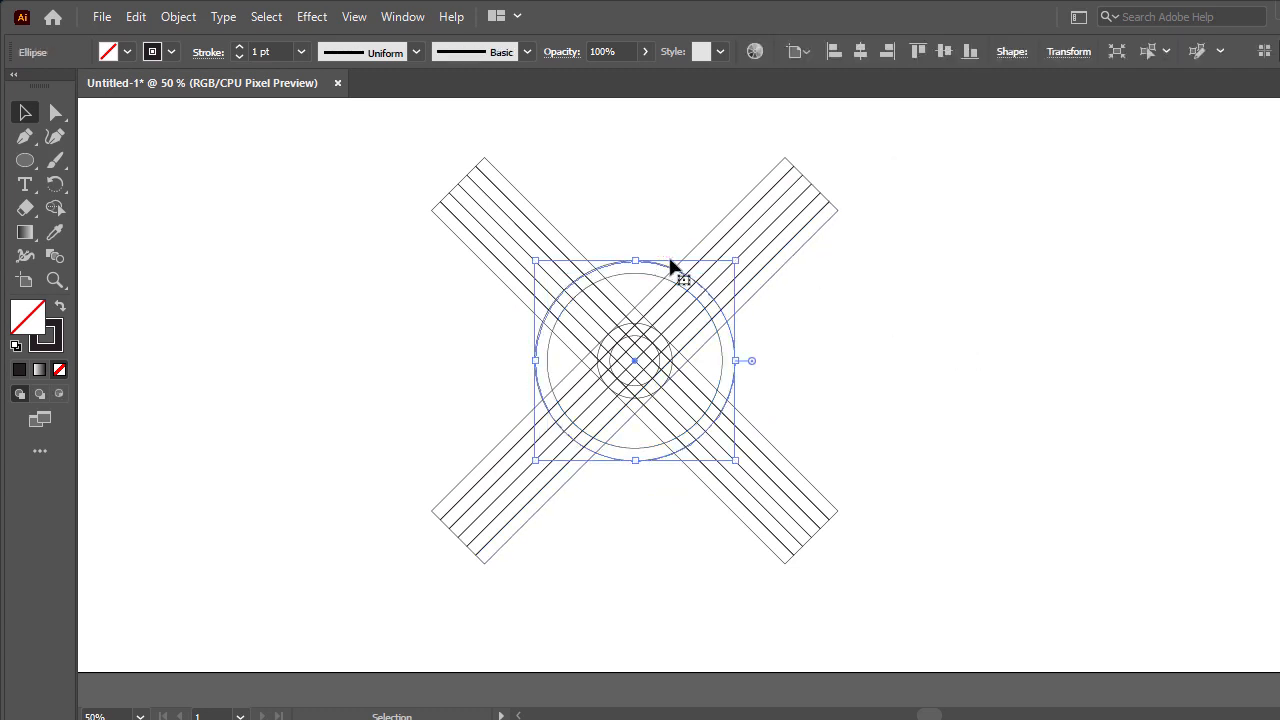
click(178, 18)
mouse_move(278, 487)
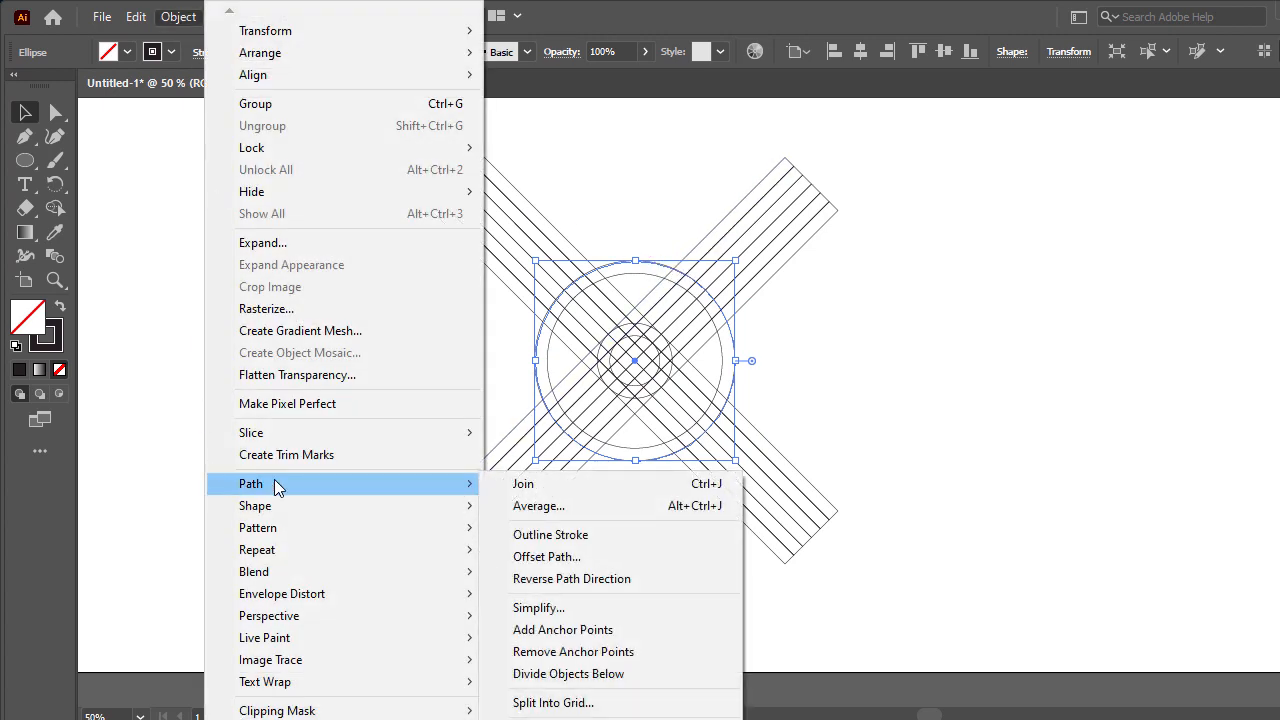
click(600, 557)
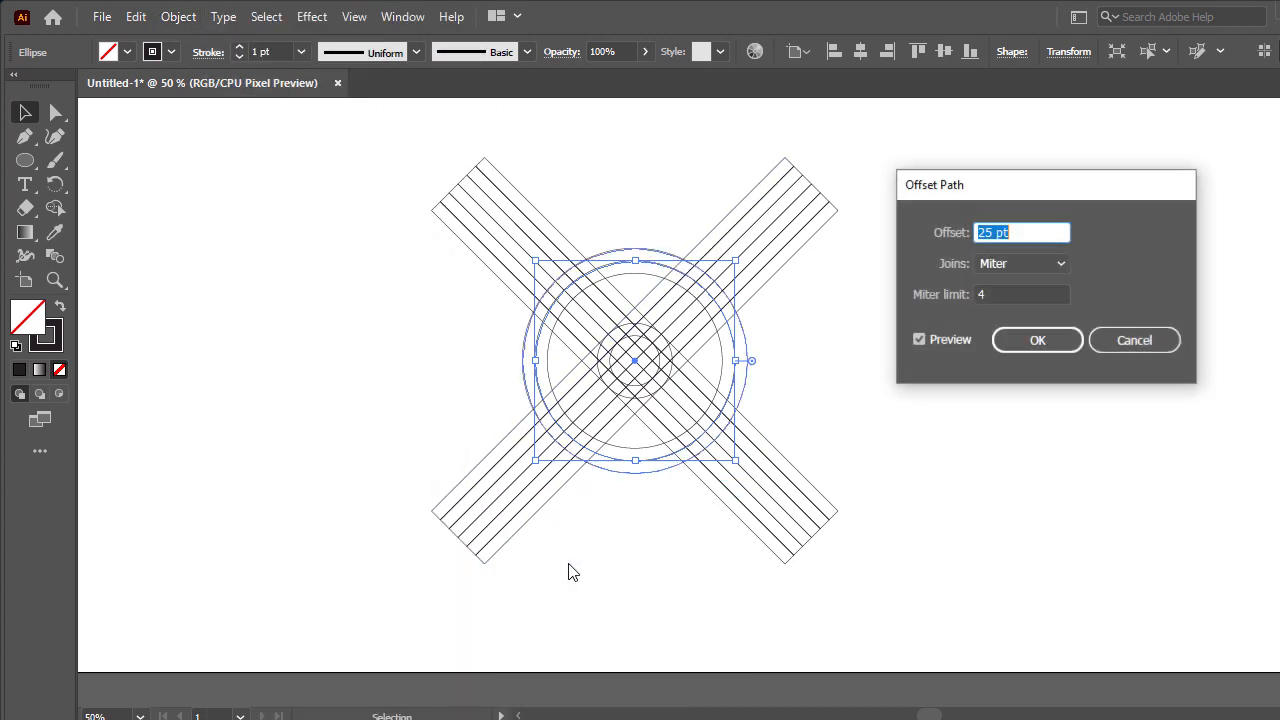
double_click(986, 232)
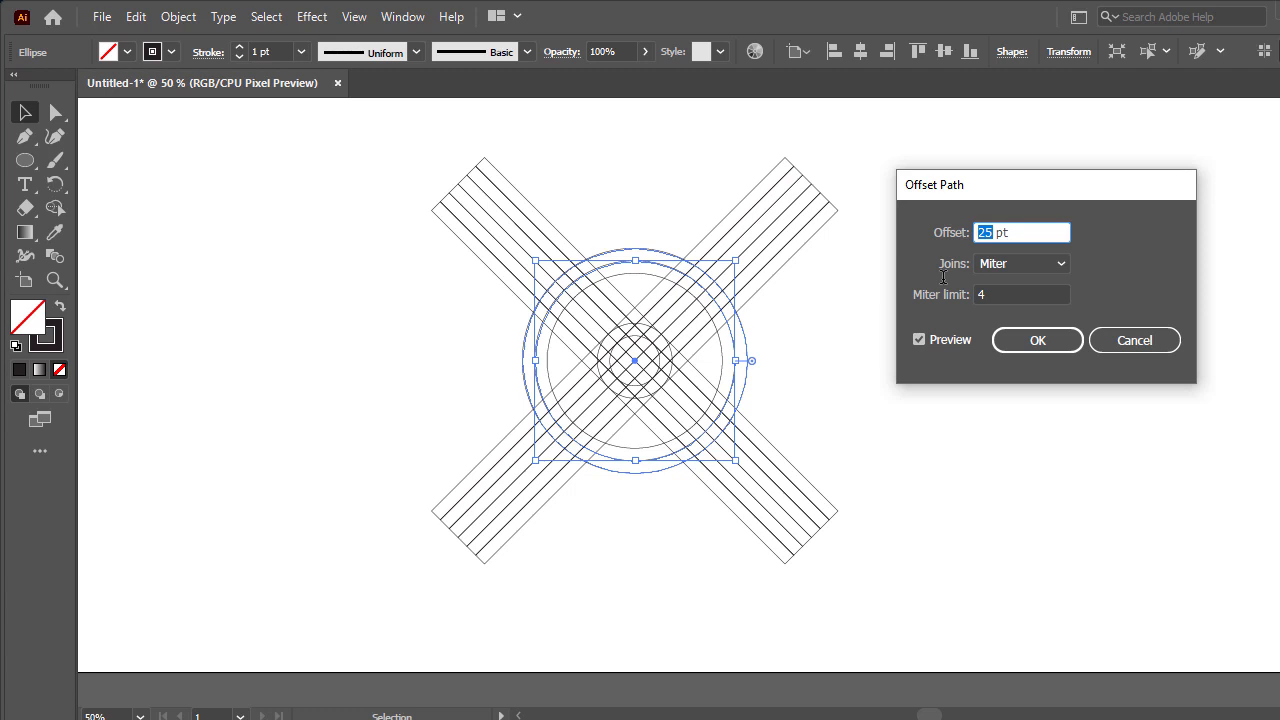
text(100)
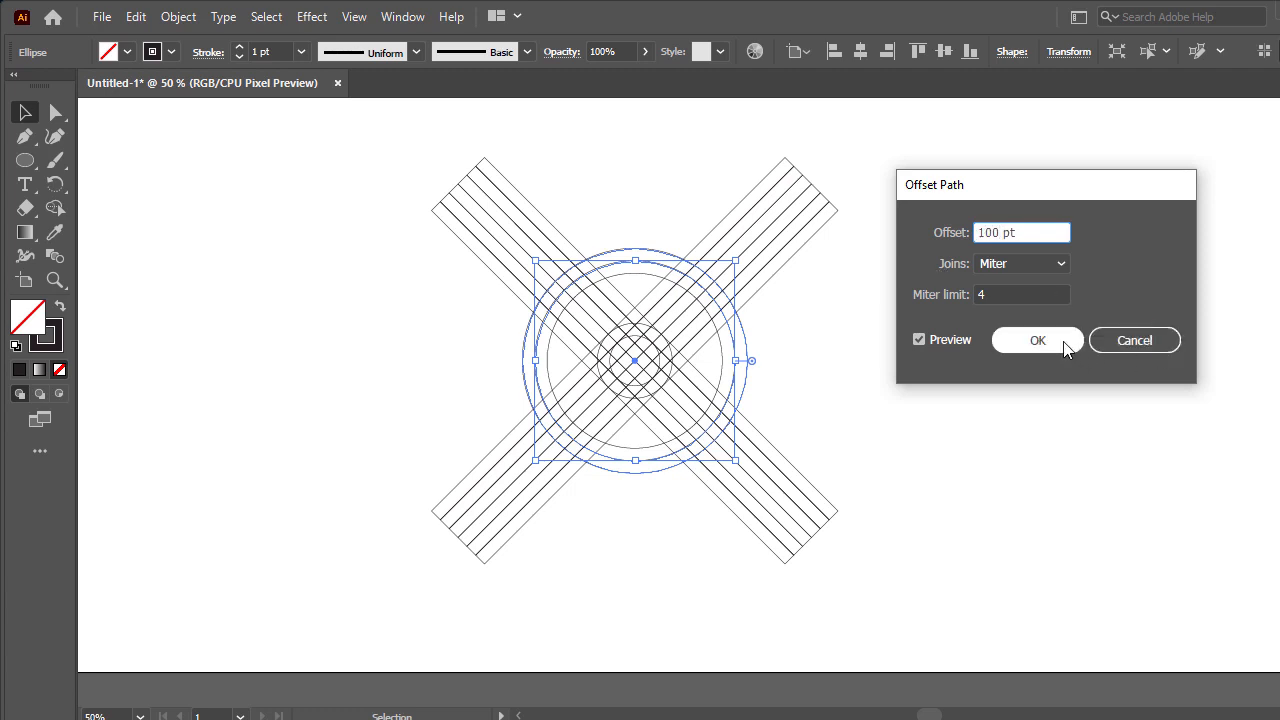
click(1050, 341)
click(969, 327)
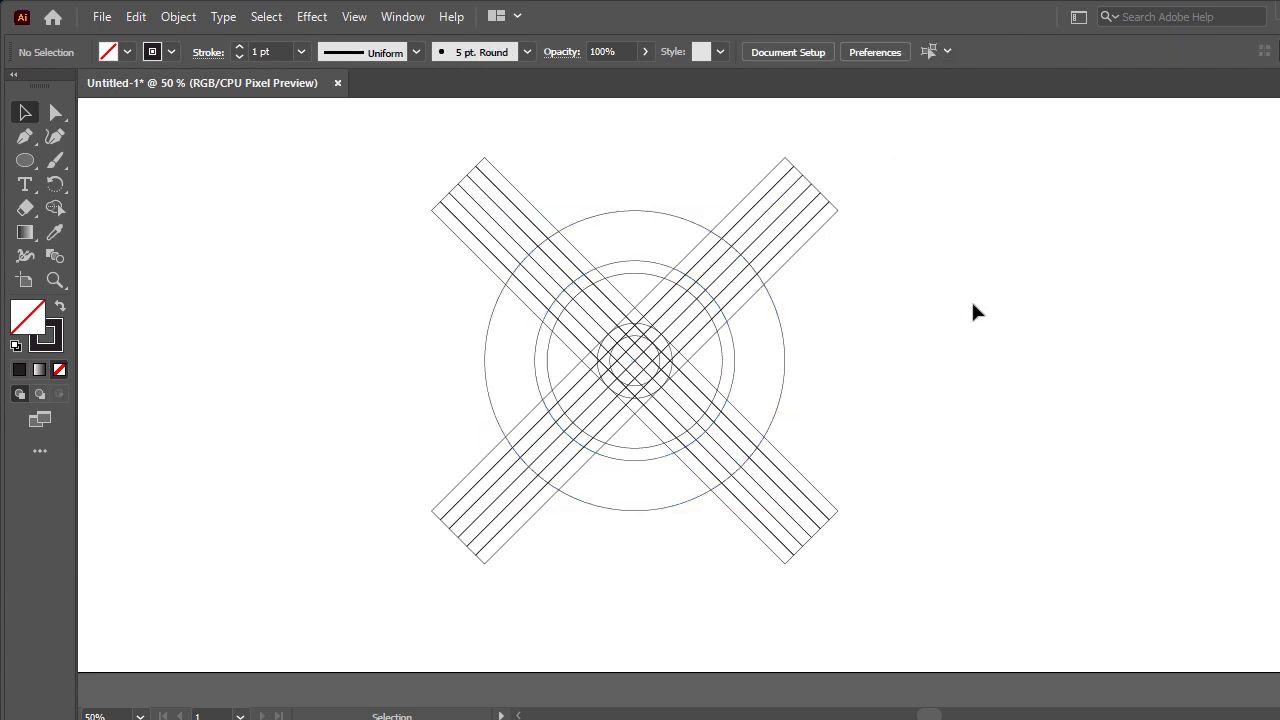
Step: Select all strips and circles and merge the upper outer-ring regions between the diagonal strips into one arc with Shape Builder
drag(921, 155, 400, 517)
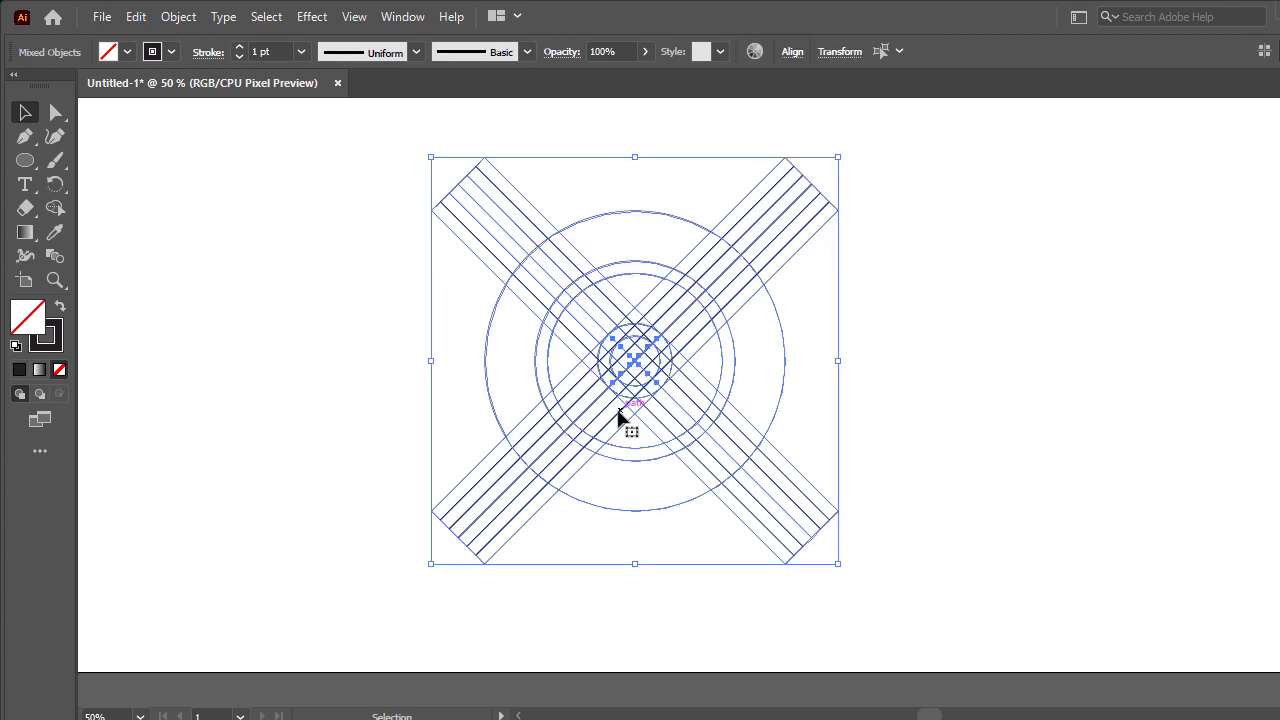
click(837, 413)
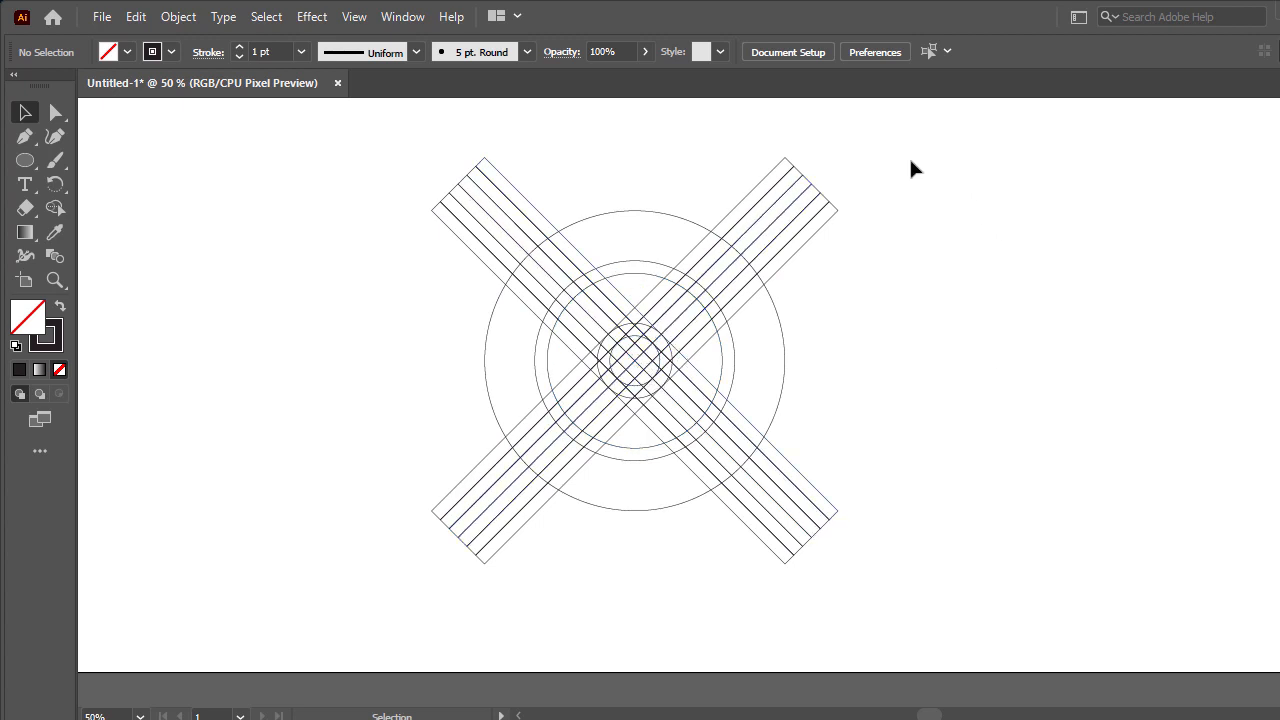
drag(911, 165, 370, 530)
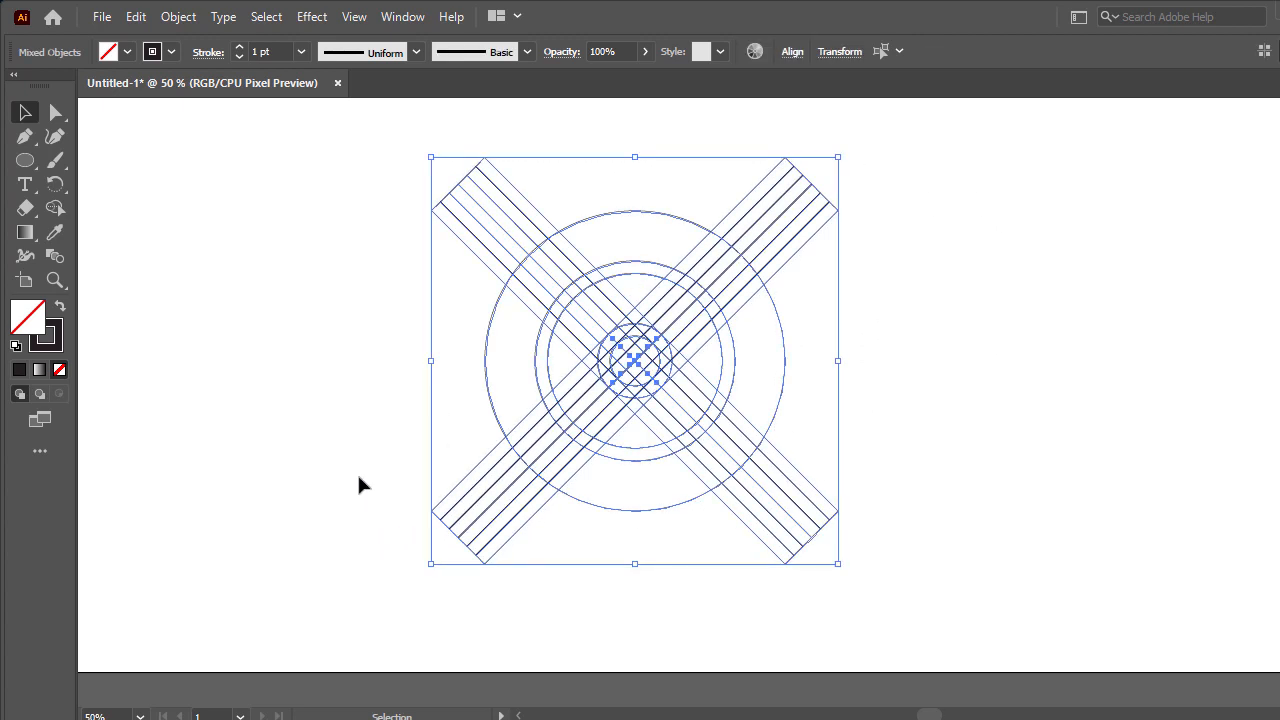
click(54, 209)
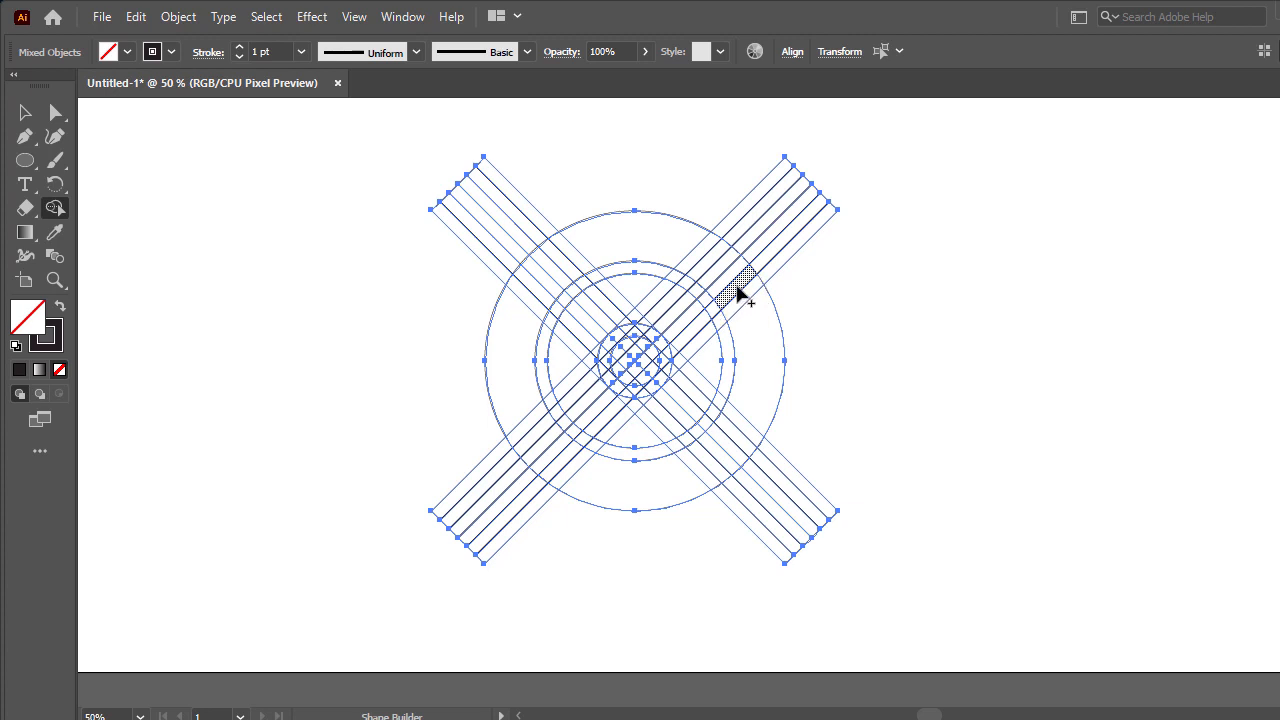
mouse_move(738, 292)
mouse_down()
mouse_move(687, 252)
mouse_move(638, 248)
mouse_move(538, 291)
mouse_up()
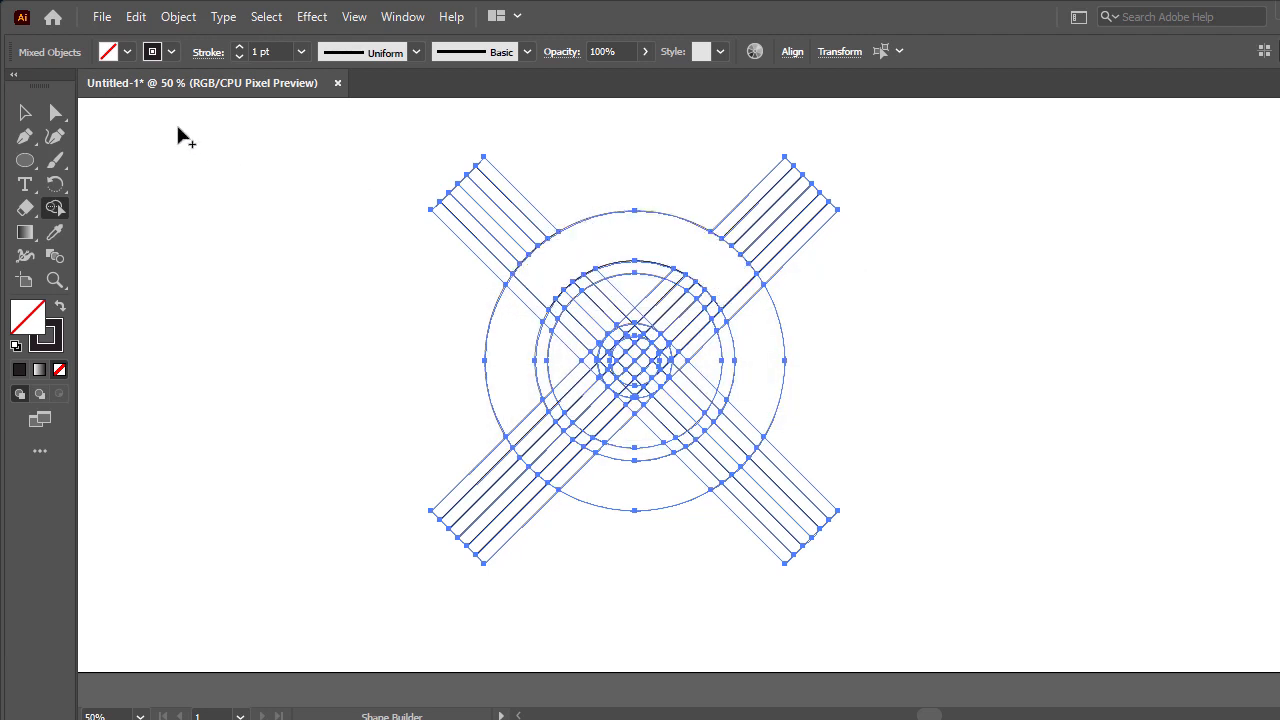
Step: Set the fill to black and fill the merged upper arc with Shape Builder
click(124, 52)
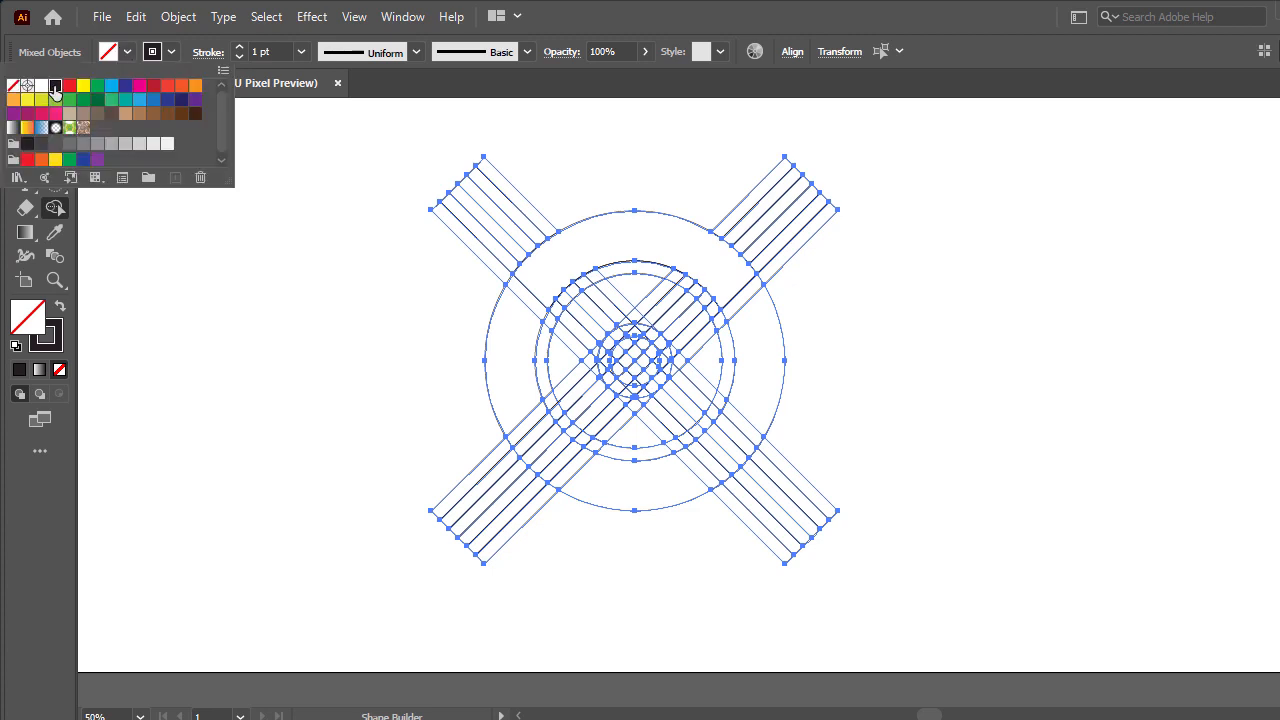
click(54, 88)
click(54, 209)
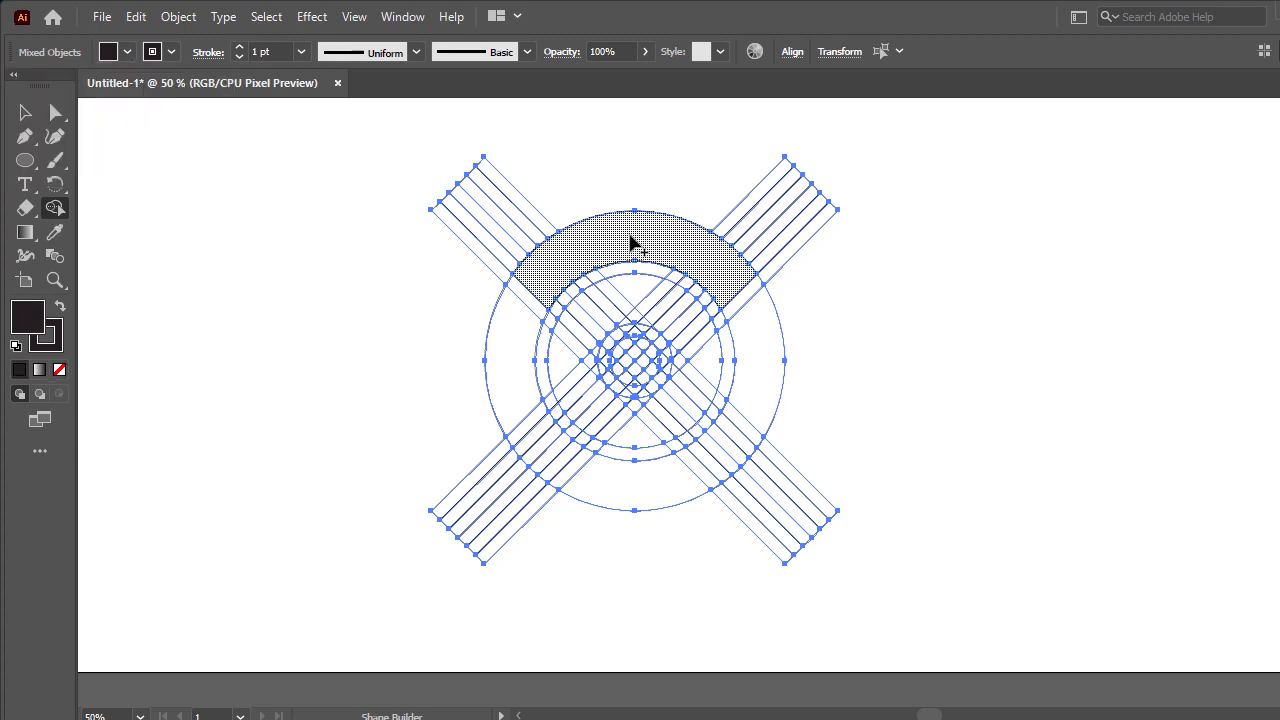
click(640, 248)
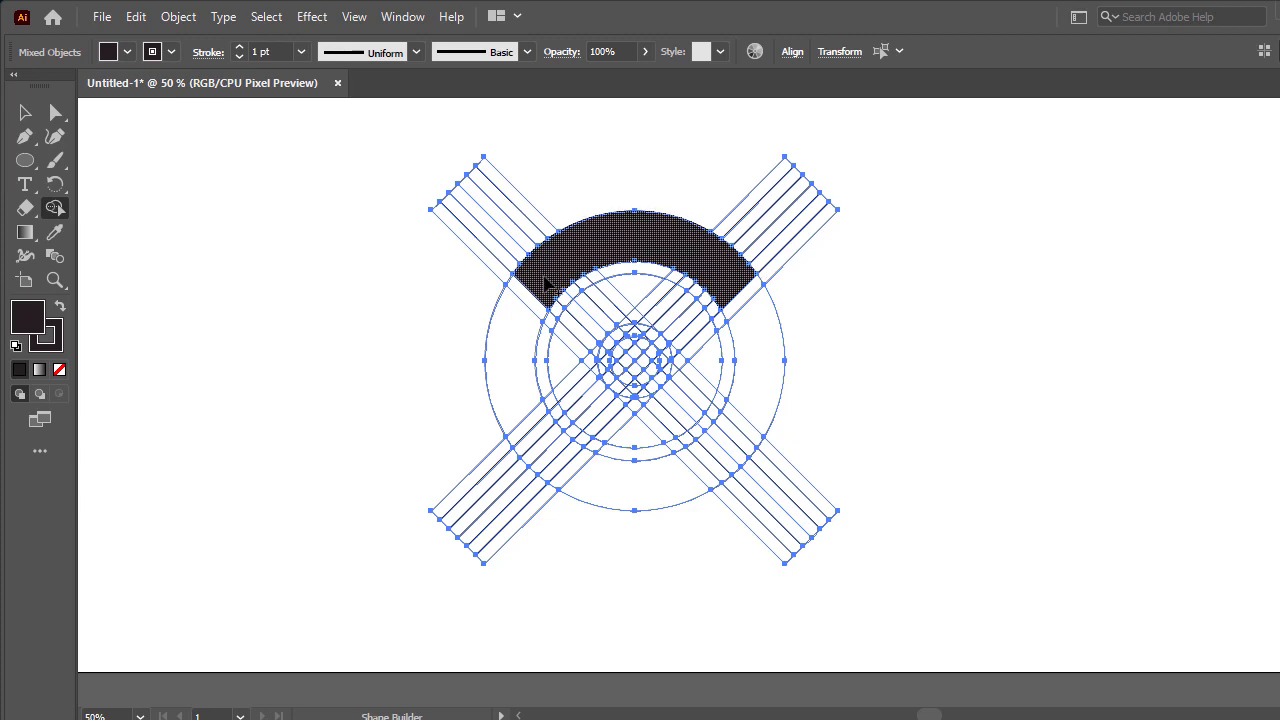
Step: Merge the ring and strip regions with Shape Builder into a black inner arc joined to the upper arc and a W shape below
mouse_move(548, 298)
mouse_down()
mouse_move(571, 323)
mouse_move(583, 289)
mouse_move(597, 342)
mouse_move(647, 300)
mouse_move(674, 312)
mouse_move(630, 316)
mouse_move(702, 346)
mouse_move(703, 362)
mouse_move(688, 368)
mouse_move(677, 346)
mouse_up()
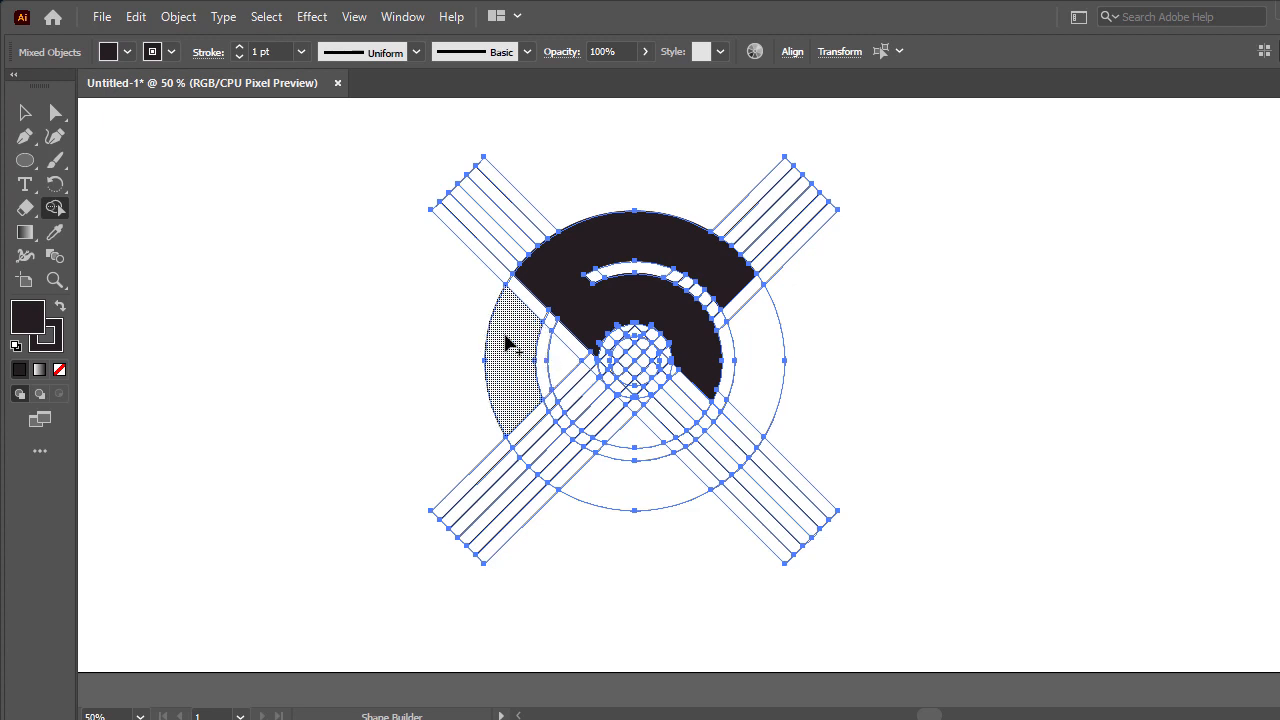
mouse_move(514, 360)
mouse_down()
mouse_move(570, 468)
mouse_move(602, 435)
mouse_move(584, 443)
mouse_move(590, 424)
mouse_move(574, 438)
mouse_move(574, 413)
mouse_move(563, 421)
mouse_move(559, 434)
mouse_move(603, 431)
mouse_up()
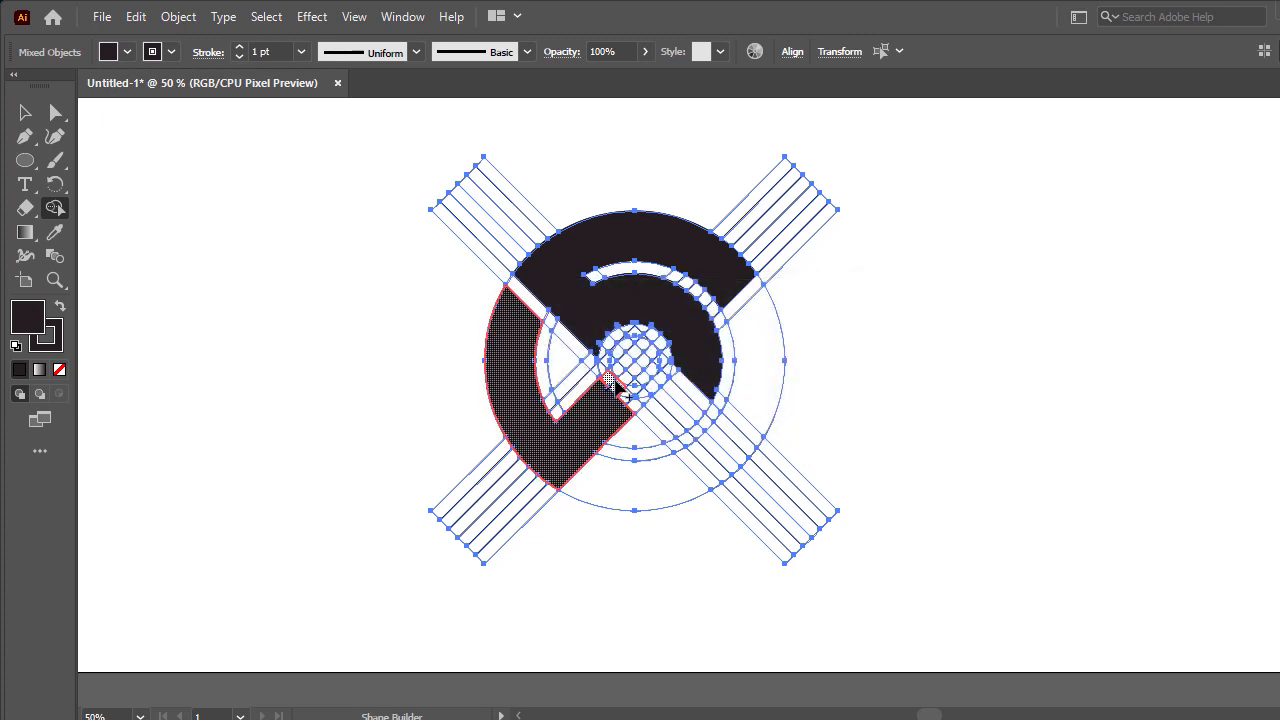
mouse_move(616, 387)
mouse_down()
mouse_move(662, 387)
mouse_move(632, 365)
mouse_move(612, 398)
mouse_move(639, 380)
mouse_move(619, 408)
mouse_move(612, 380)
mouse_move(602, 387)
mouse_move(639, 401)
mouse_move(629, 410)
mouse_move(659, 381)
mouse_move(645, 386)
mouse_move(650, 425)
mouse_move(644, 382)
mouse_move(642, 401)
mouse_move(672, 445)
mouse_move(680, 420)
mouse_move(689, 438)
mouse_move(690, 425)
mouse_move(734, 423)
mouse_move(737, 374)
mouse_up()
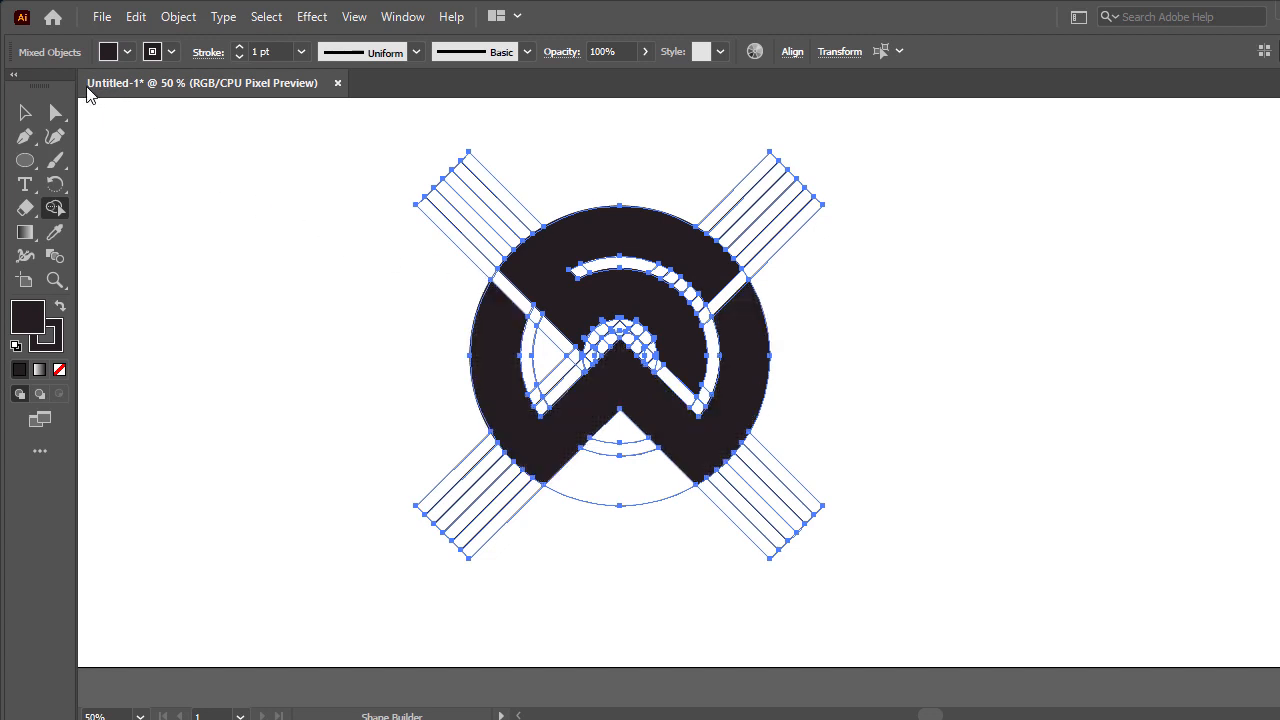
Step: Select the whole logo construction with its guide lines, move it slightly down and to the right, and deselect it
click(25, 112)
click(353, 229)
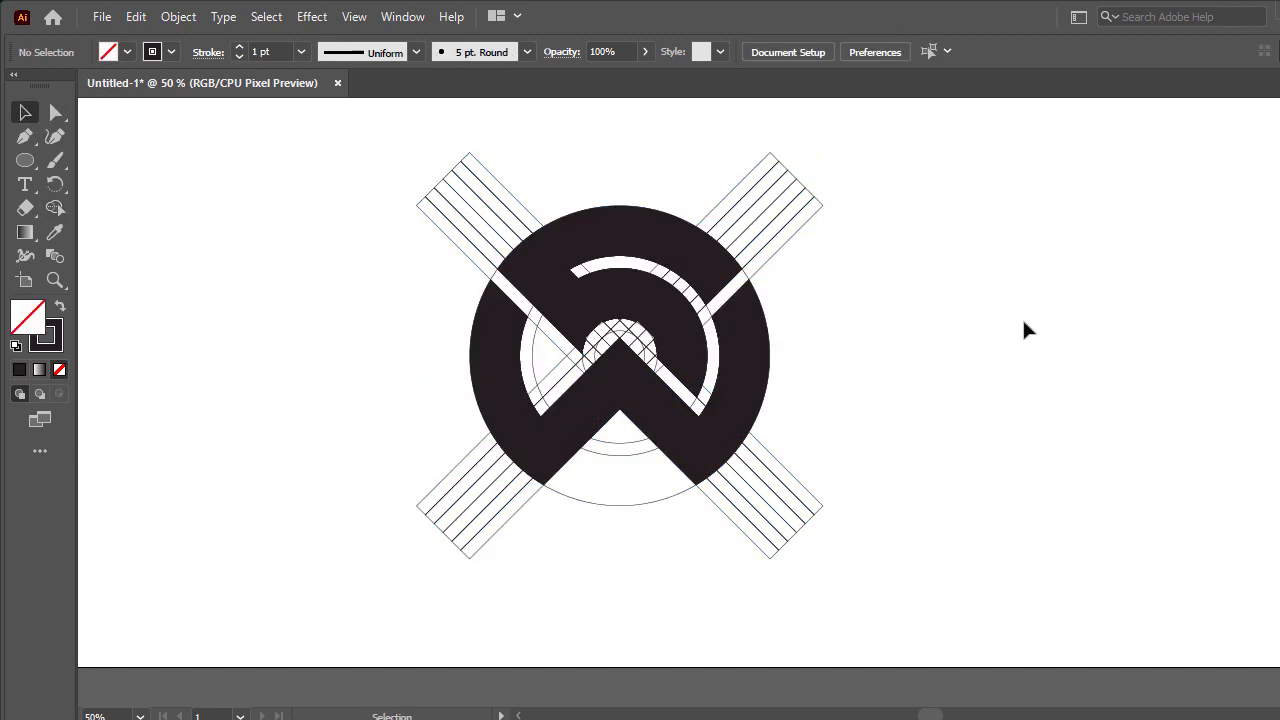
drag(886, 170, 544, 480)
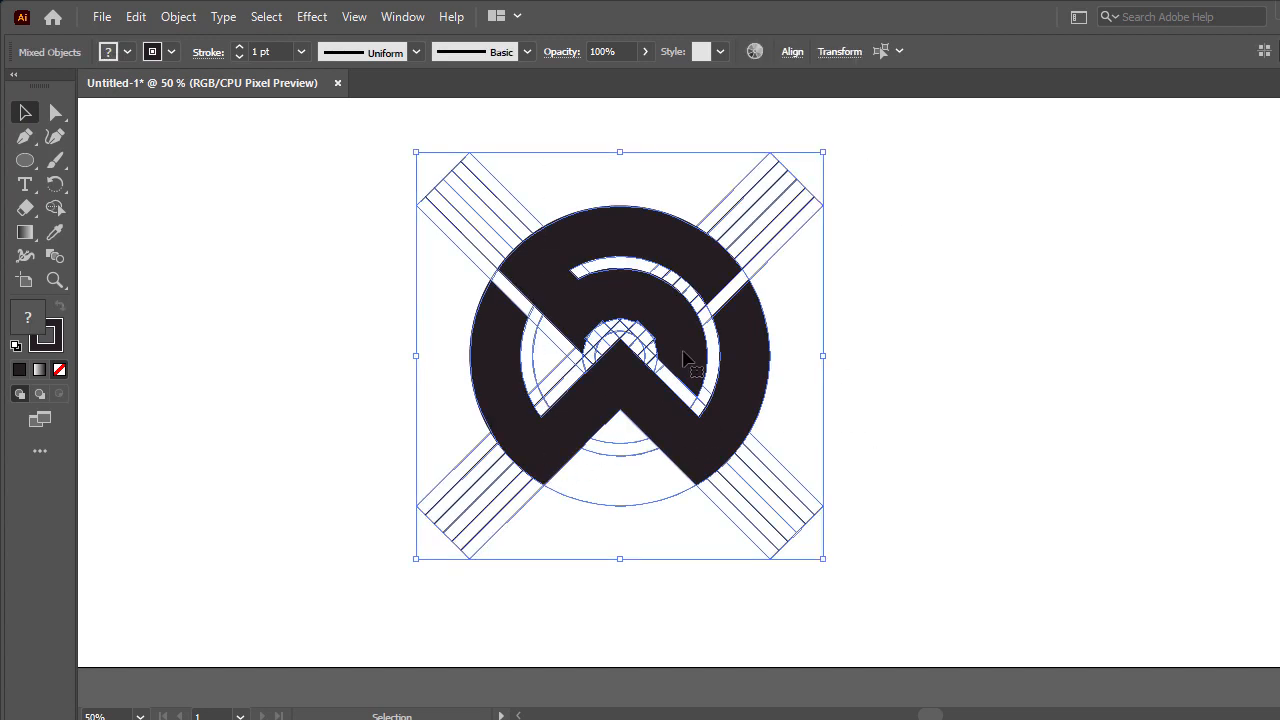
mouse_move(650, 355)
mouse_down()
mouse_move(623, 337)
mouse_move(689, 351)
mouse_move(646, 354)
mouse_move(668, 367)
mouse_up()
click(194, 322)
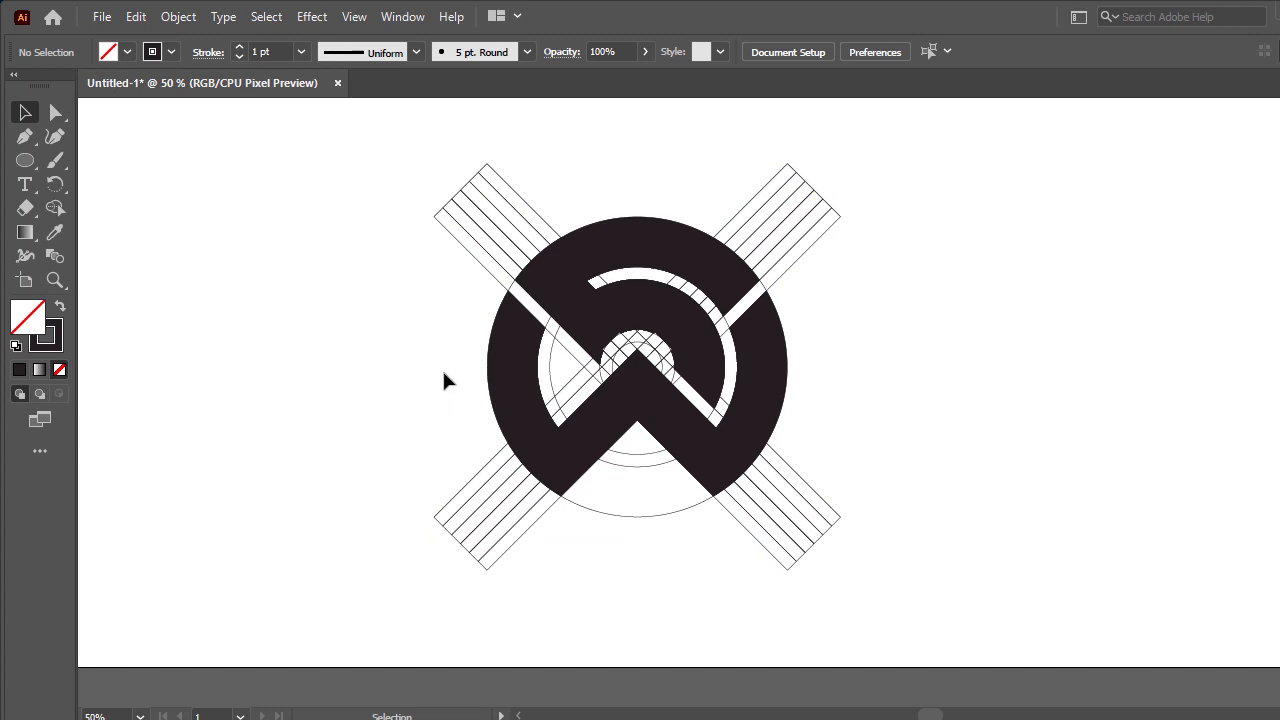
Step: Select the whole construction and merge the small leftover slivers along the inner arc's edge into the black shape with Shape Builder, then deselect
scroll(444, 373, up, 4)
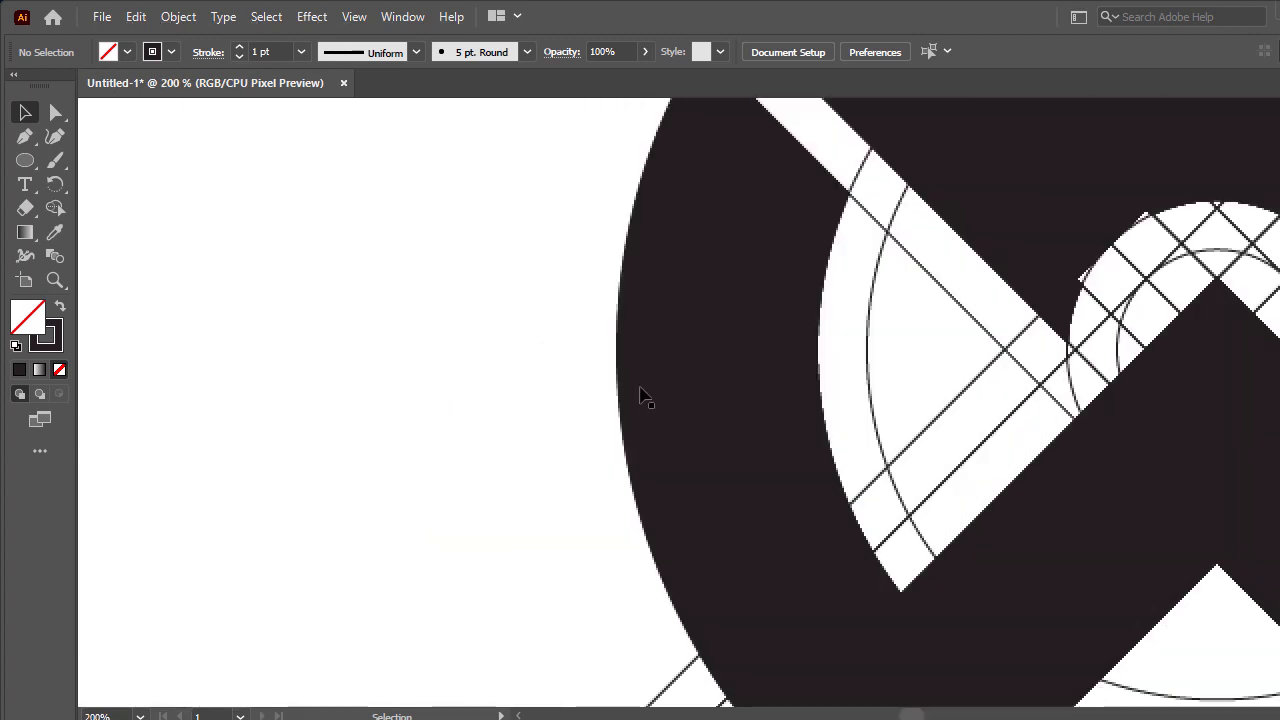
scroll(616, 386, down, 2)
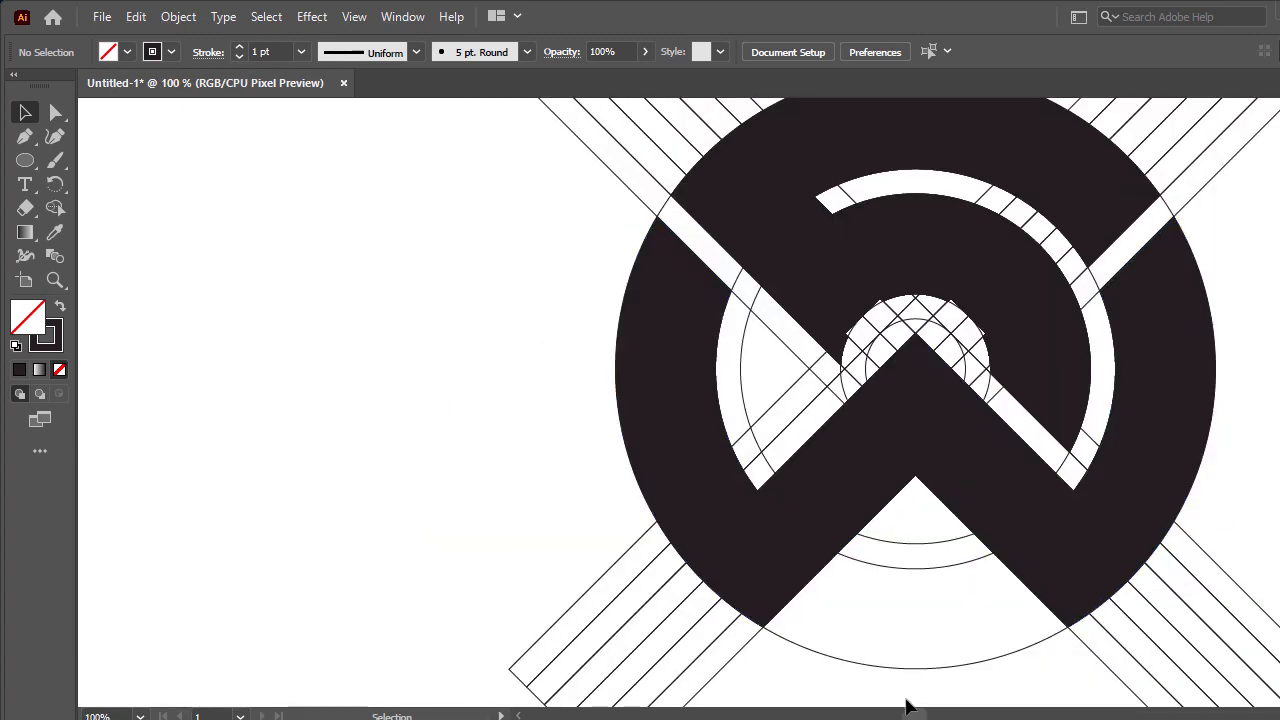
drag(916, 716, 926, 716)
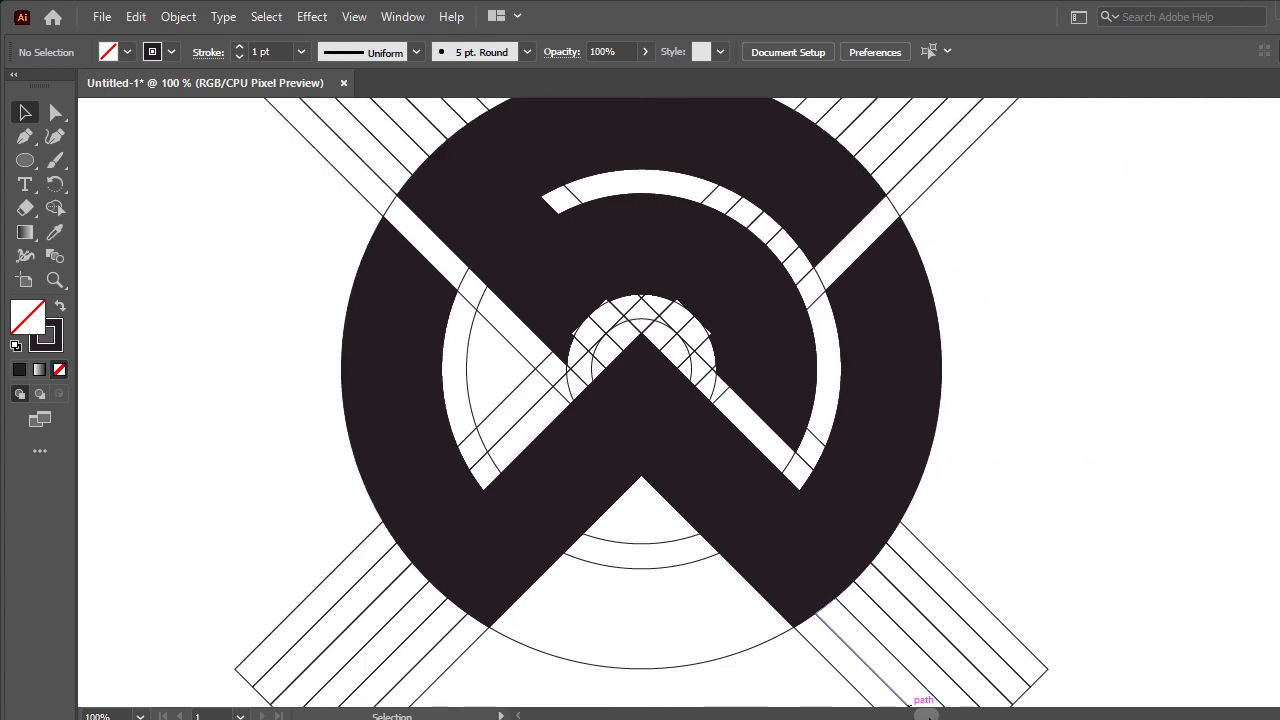
drag(1075, 165, 320, 489)
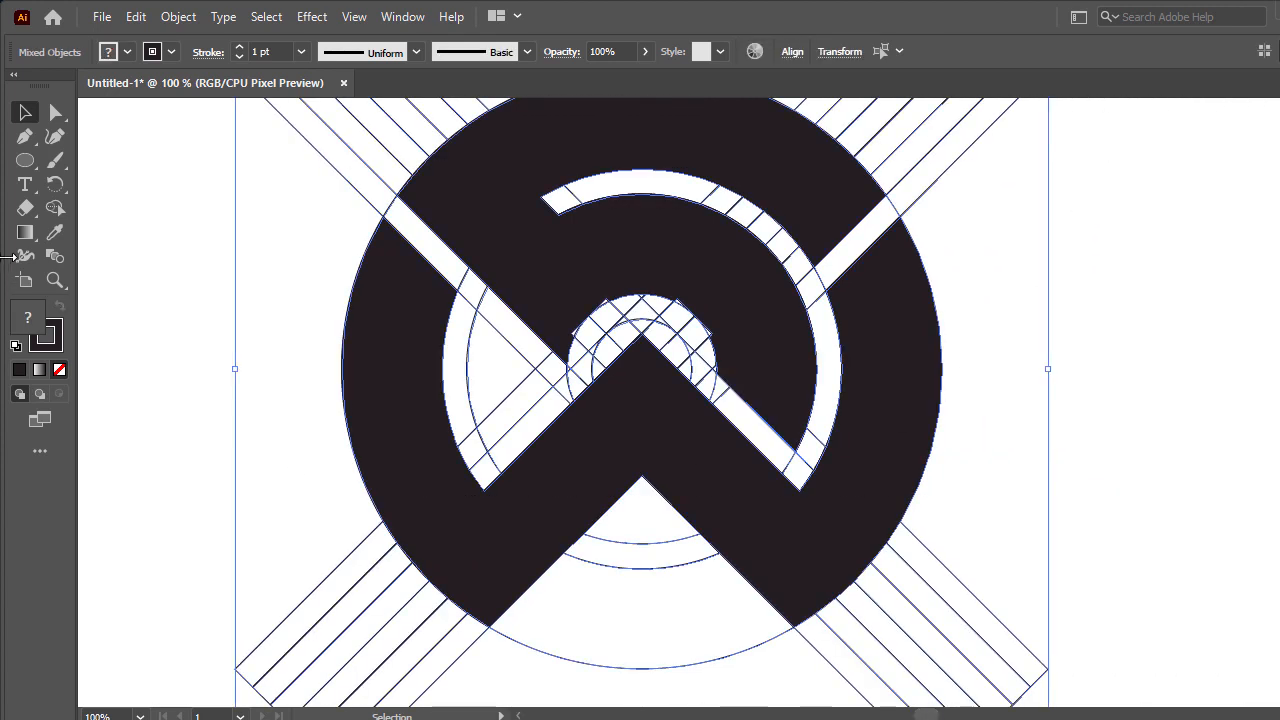
click(55, 207)
click(108, 51)
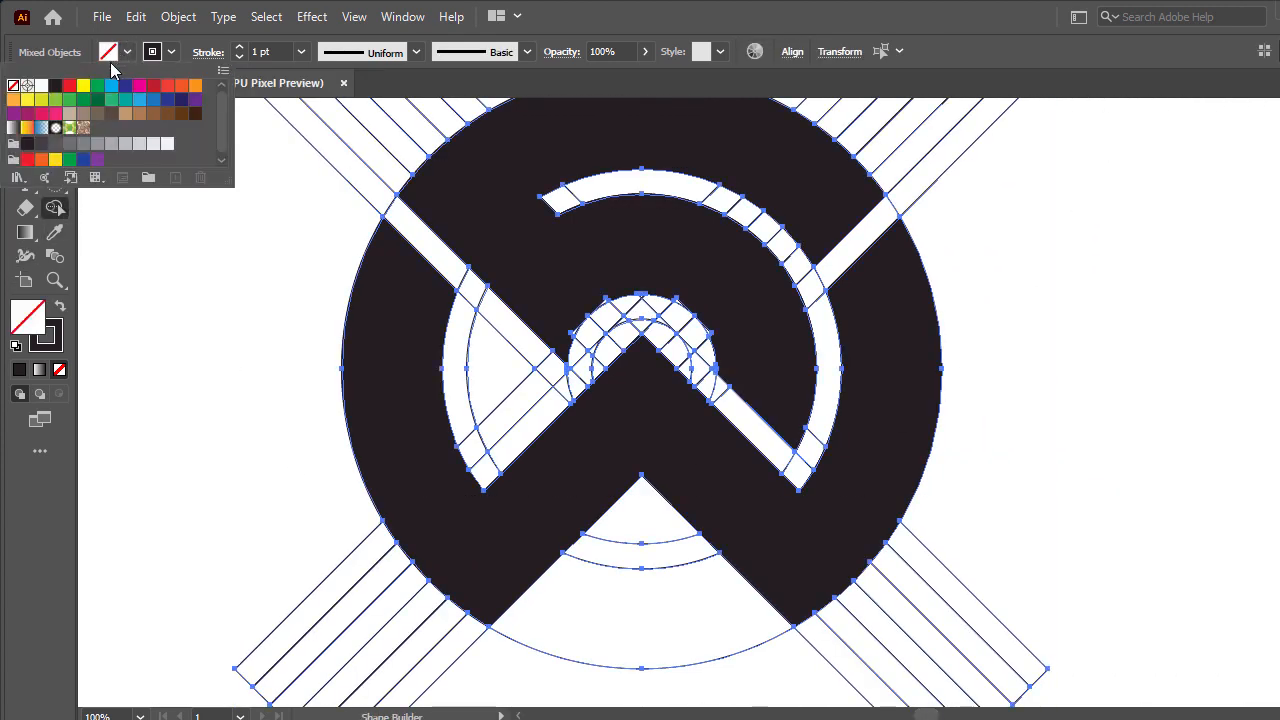
click(55, 87)
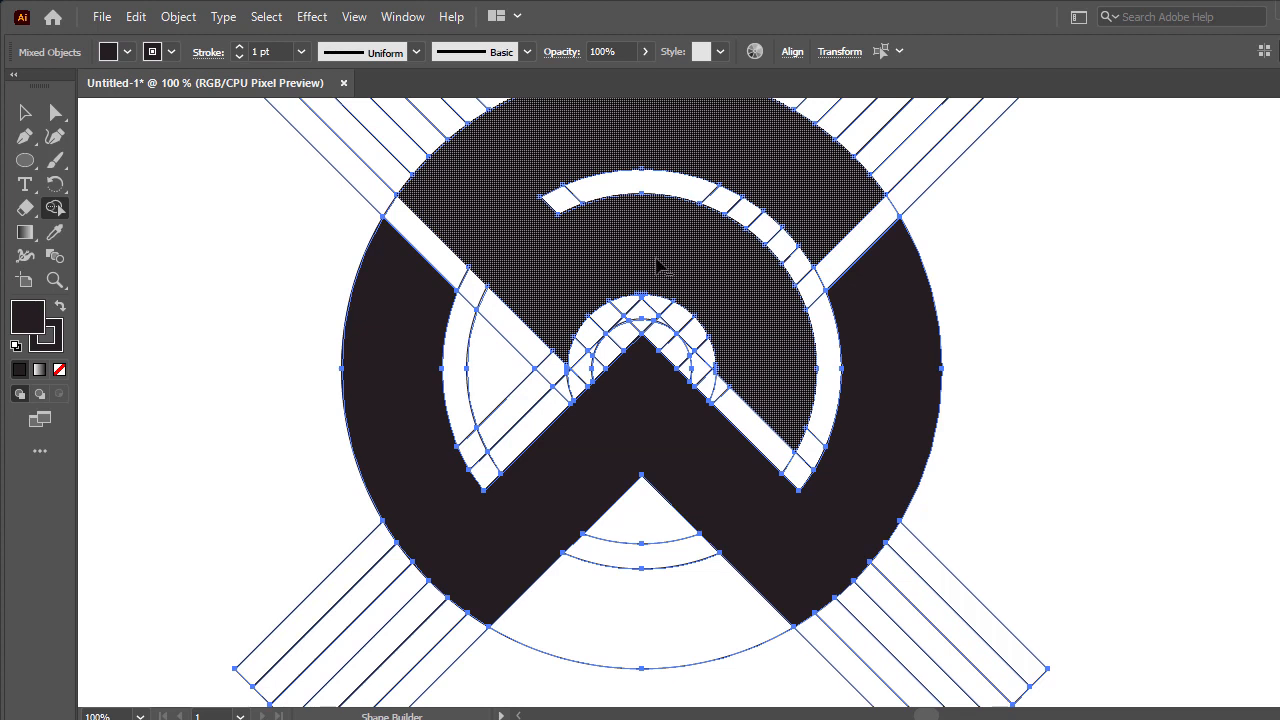
key(ctrl+minus)
key(ctrl+minus)
click(27, 117)
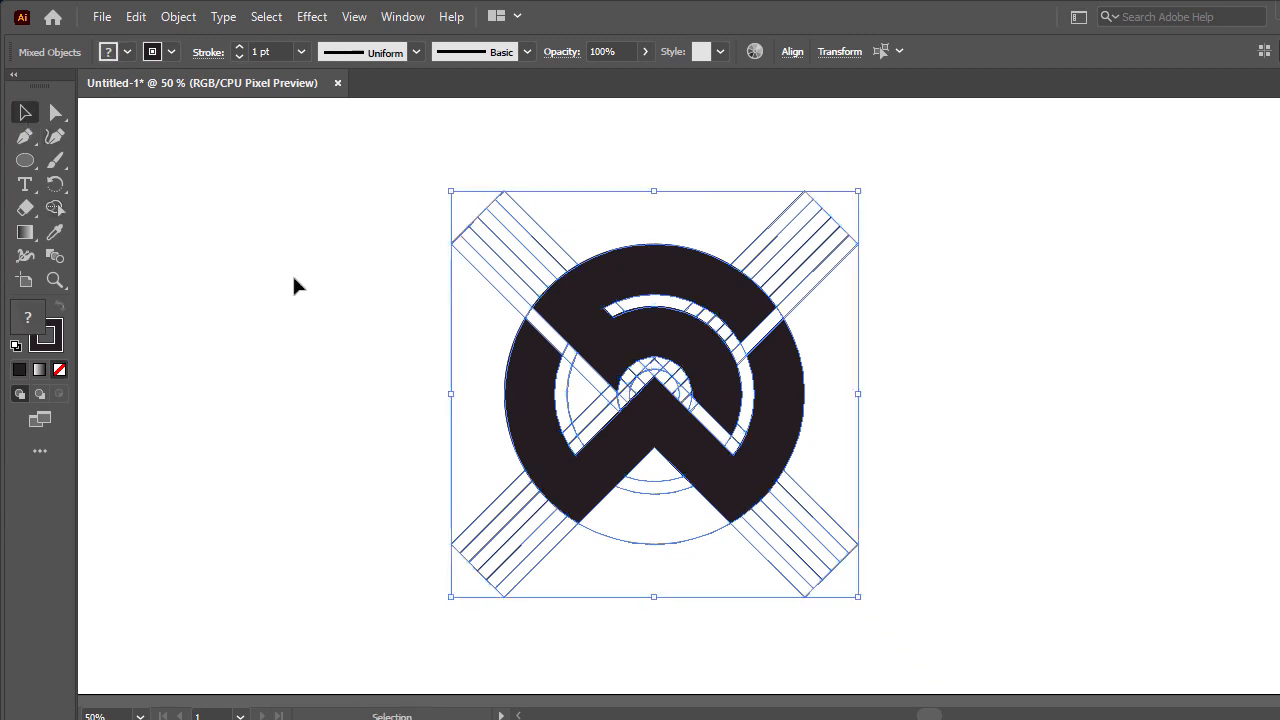
click(352, 314)
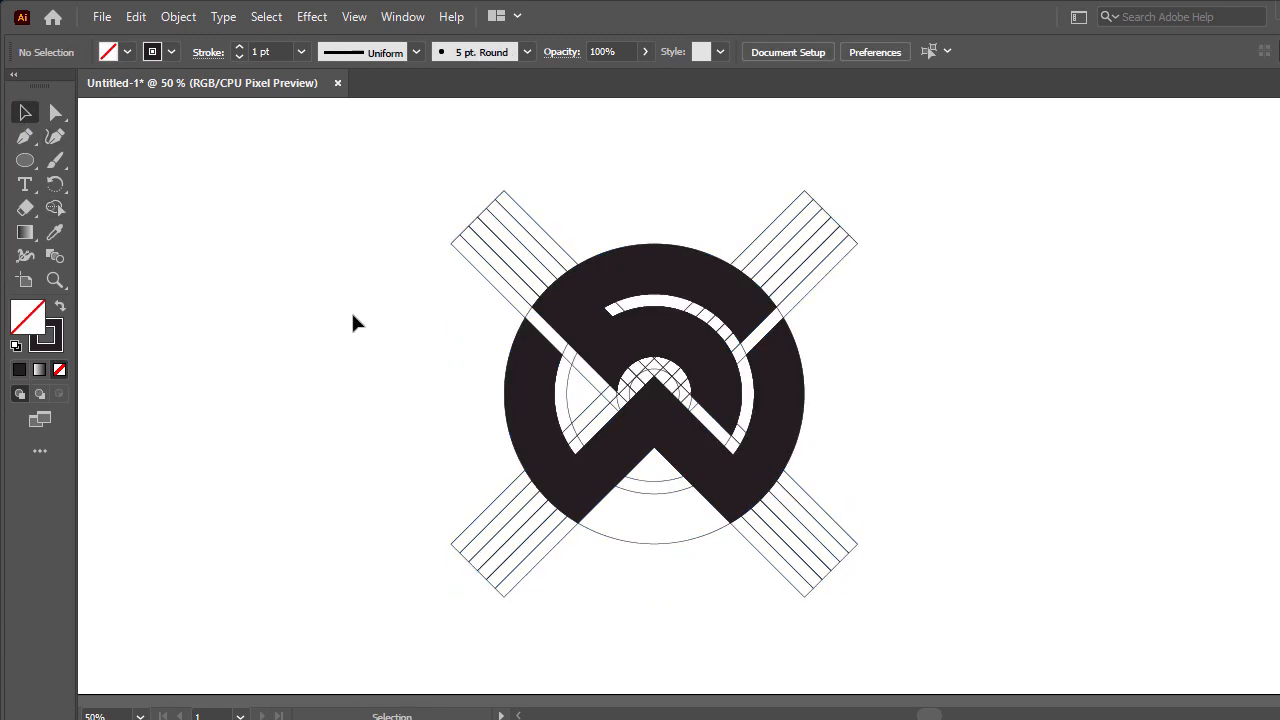
click(632, 345)
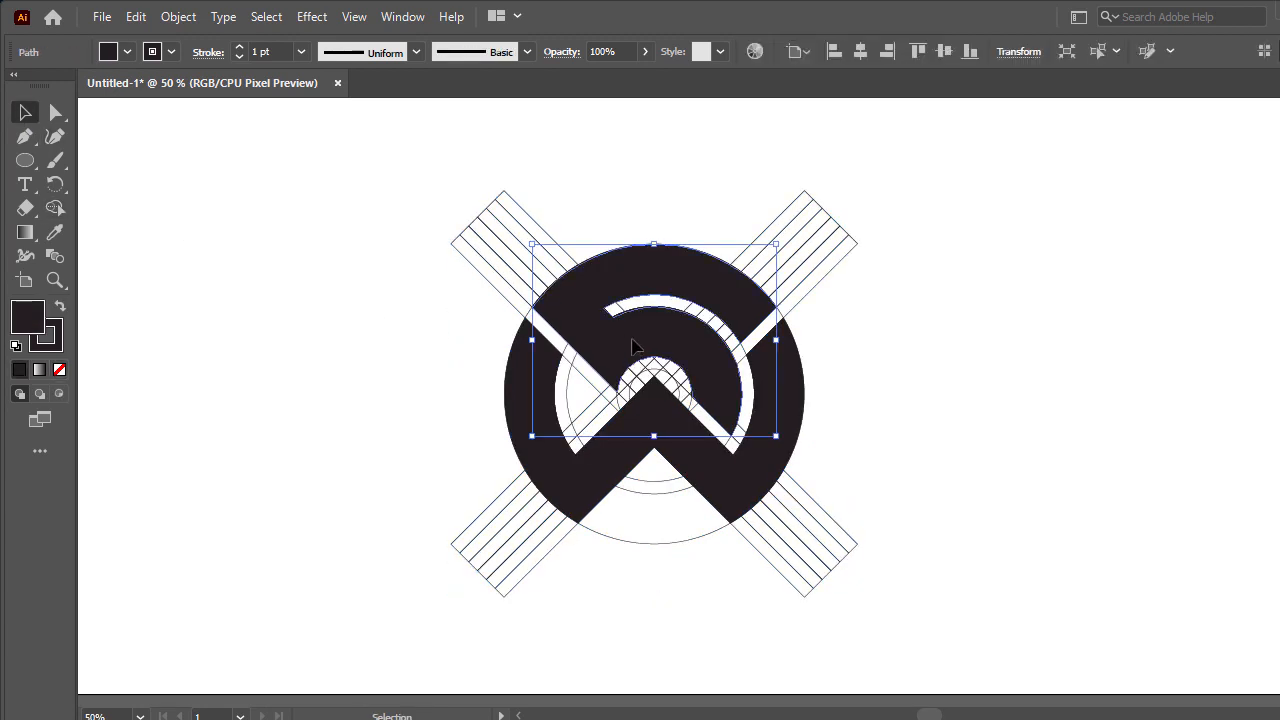
right_click(632, 345)
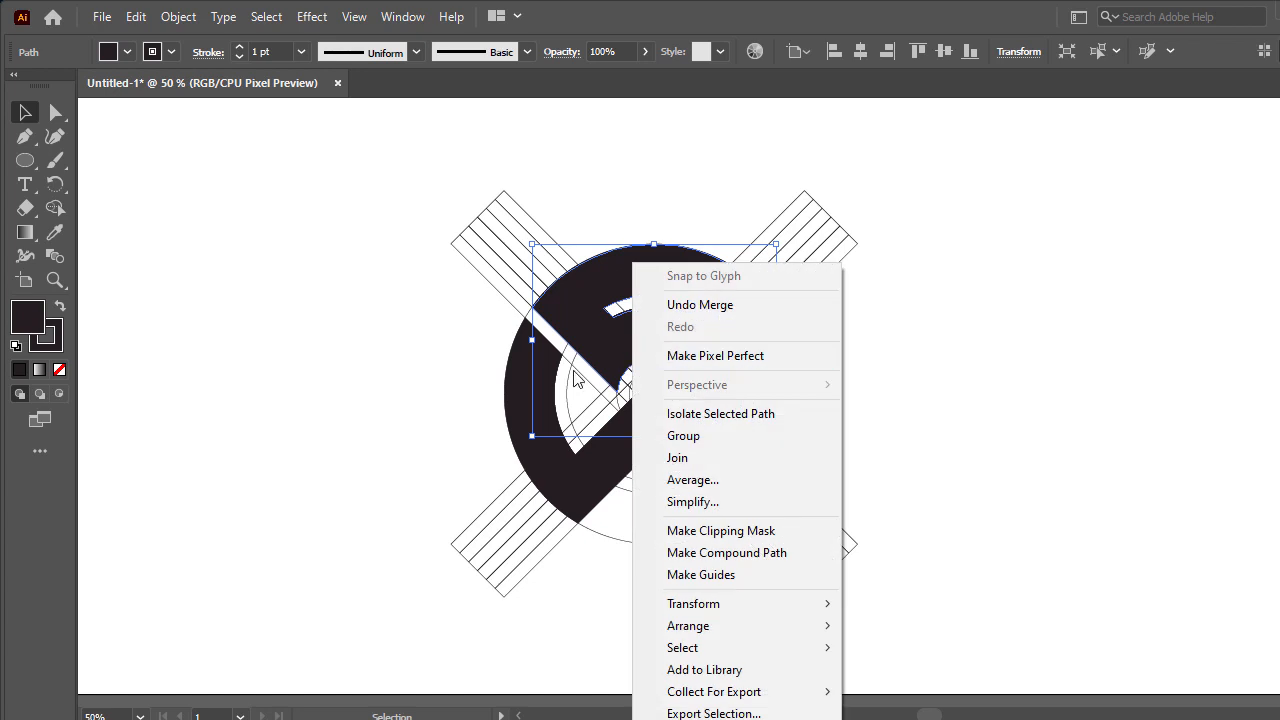
click(470, 385)
click(586, 323)
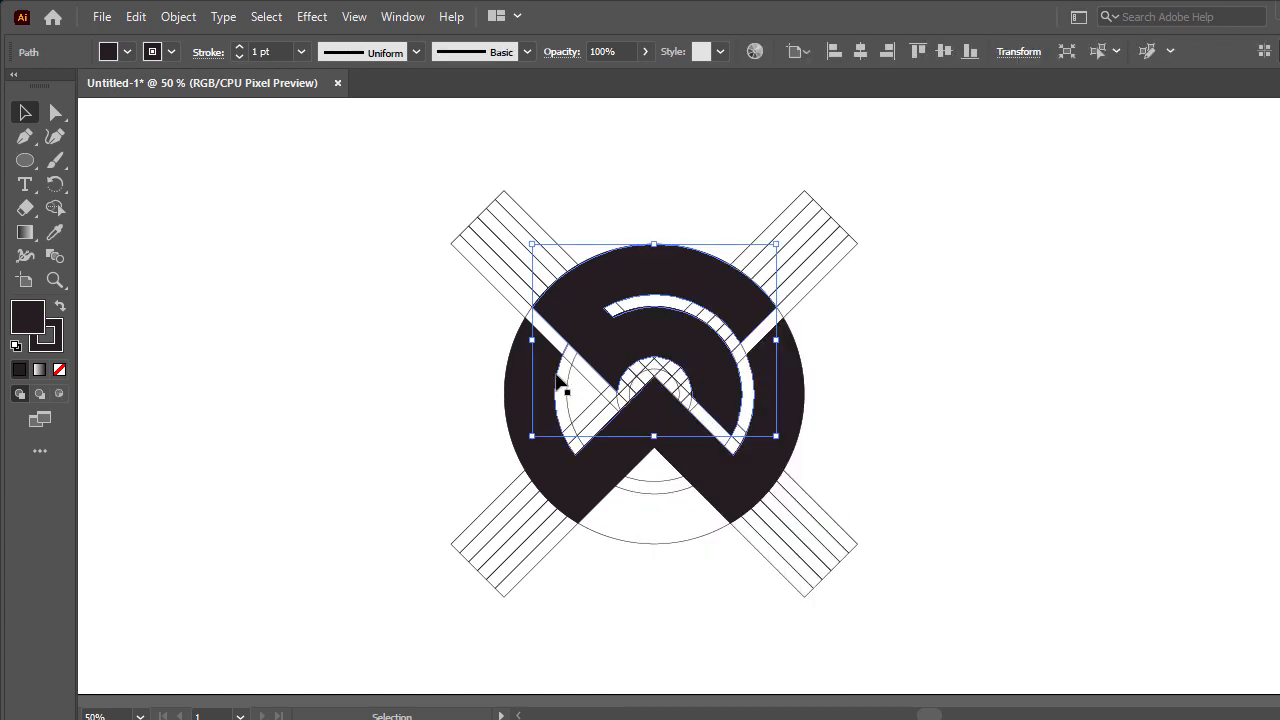
Step: Select the black W shape together with the upper arc shape and group them
click(520, 393)
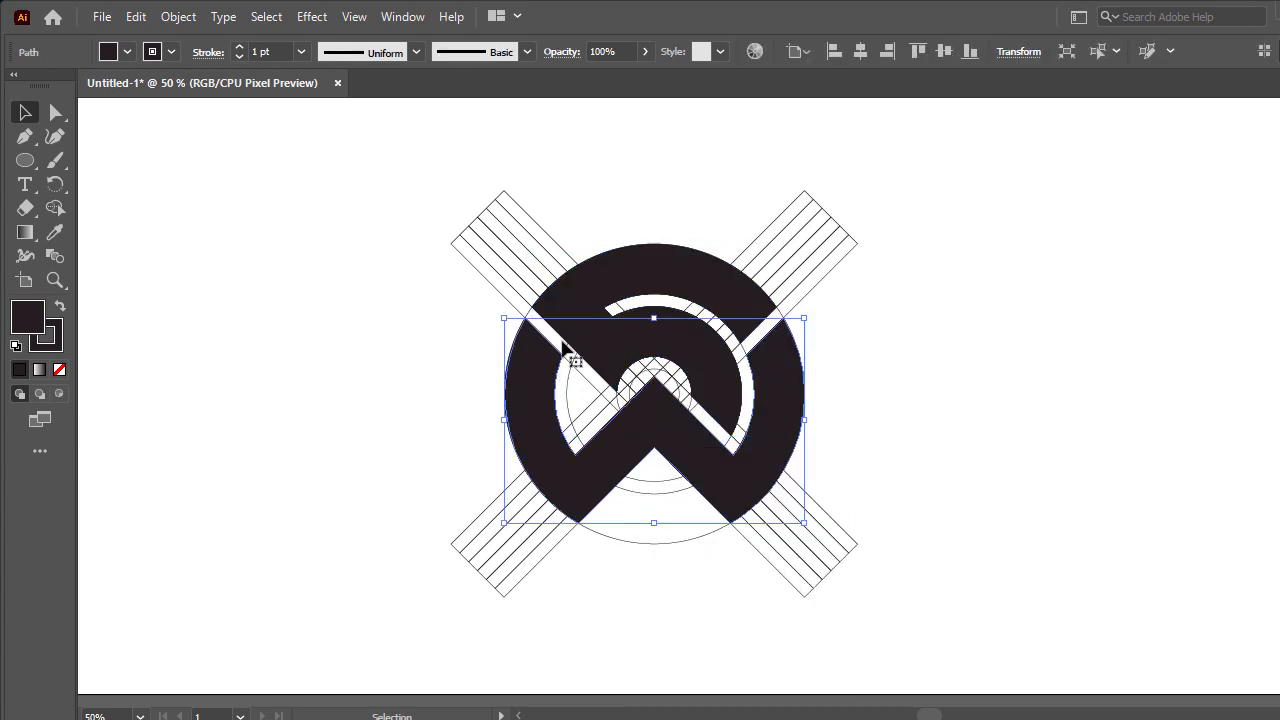
shift+click(623, 291)
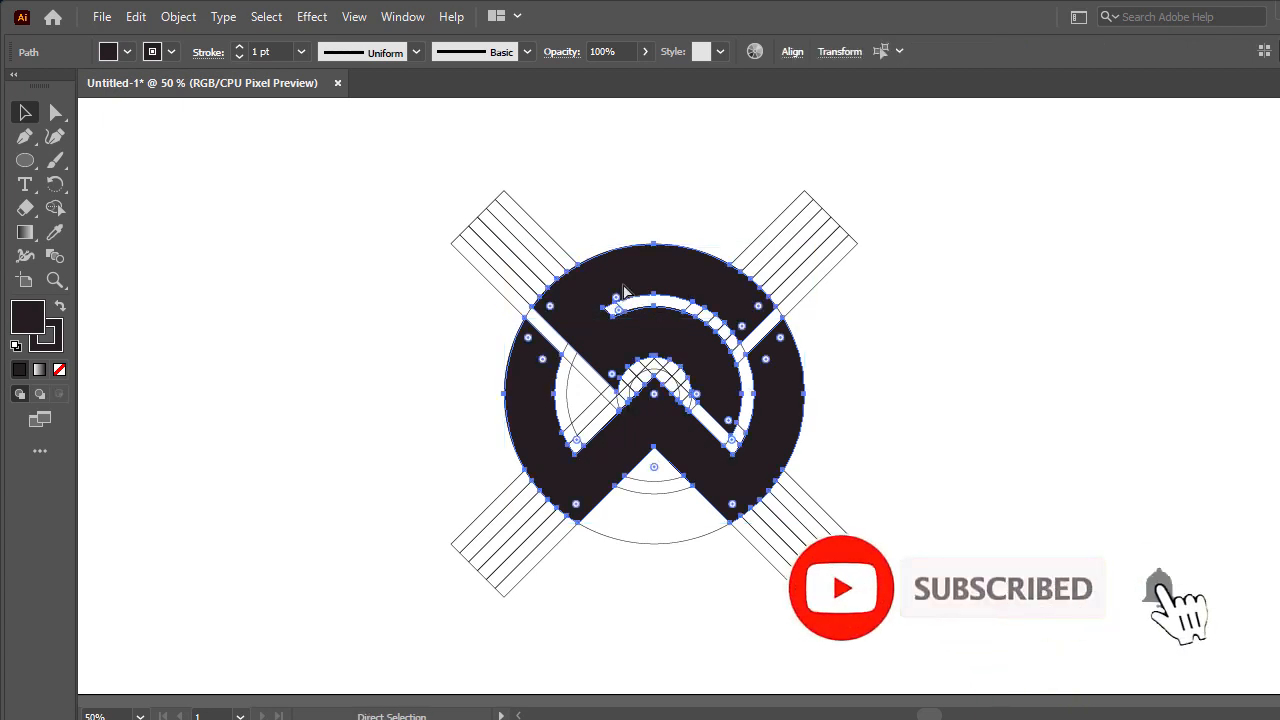
key(ctrl+g)
key(a)
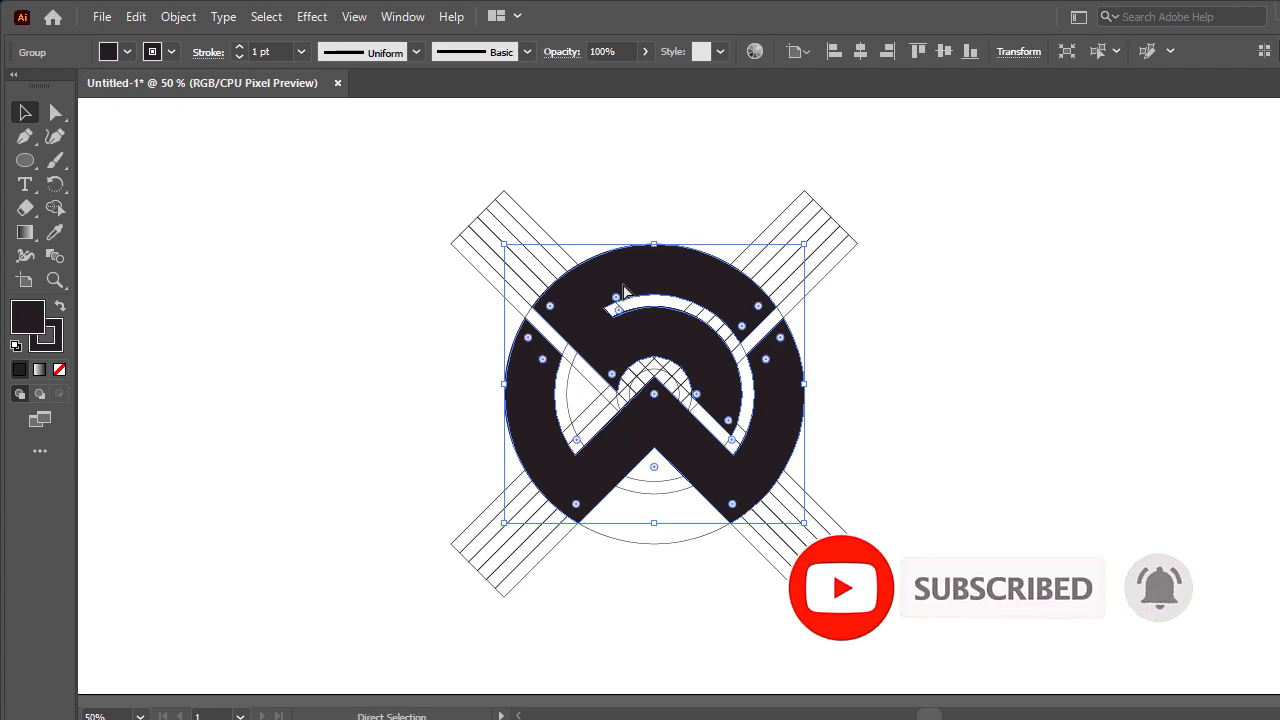
Step: Duplicate the grouped black logo and place the copy to the right of the construction, clear of its guide lines
key(v)
drag(623, 291, 682, 291)
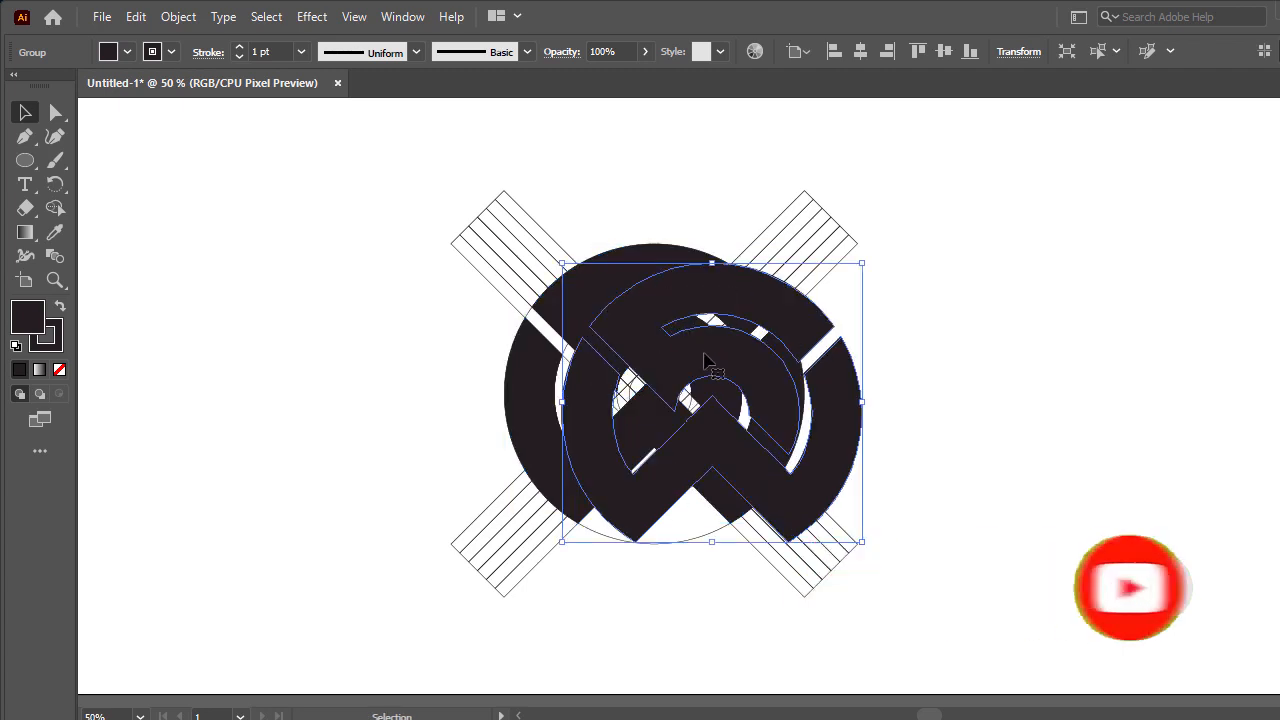
drag(699, 363, 1025, 358)
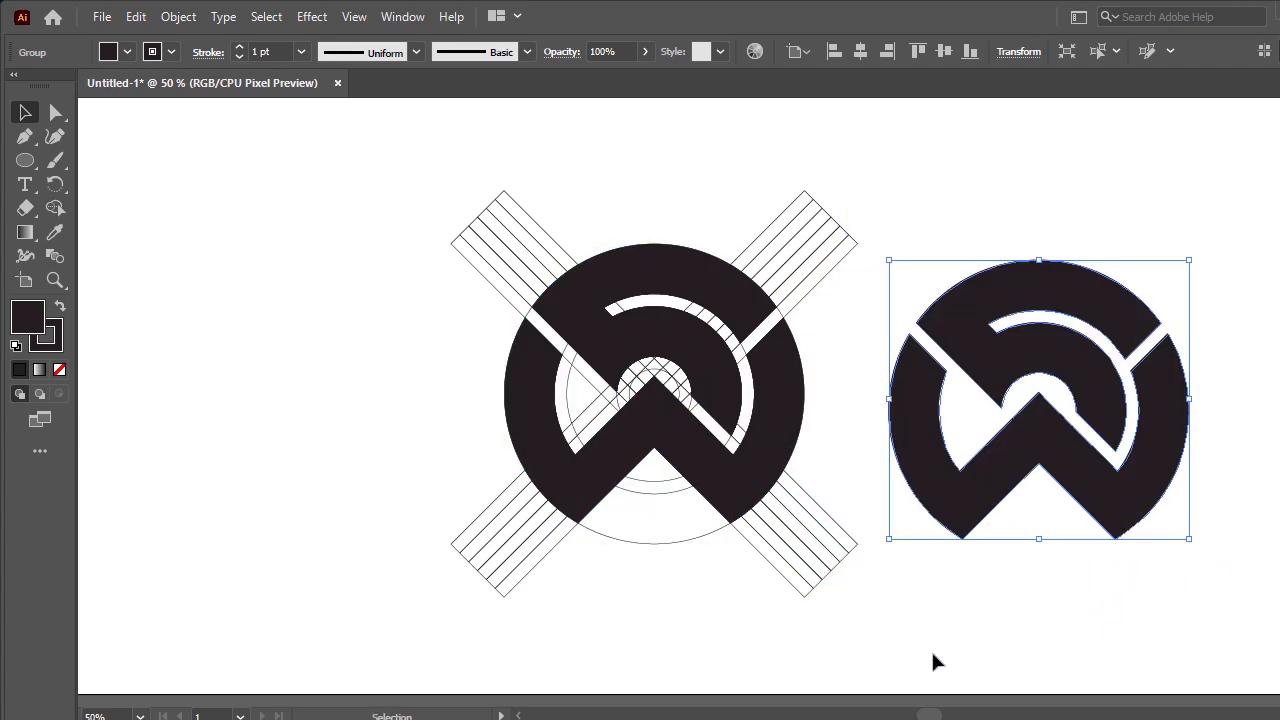
Step: Move the logo construction to the left on the artboard and bring the clean logo copy closer beside it
drag(368, 174, 860, 600)
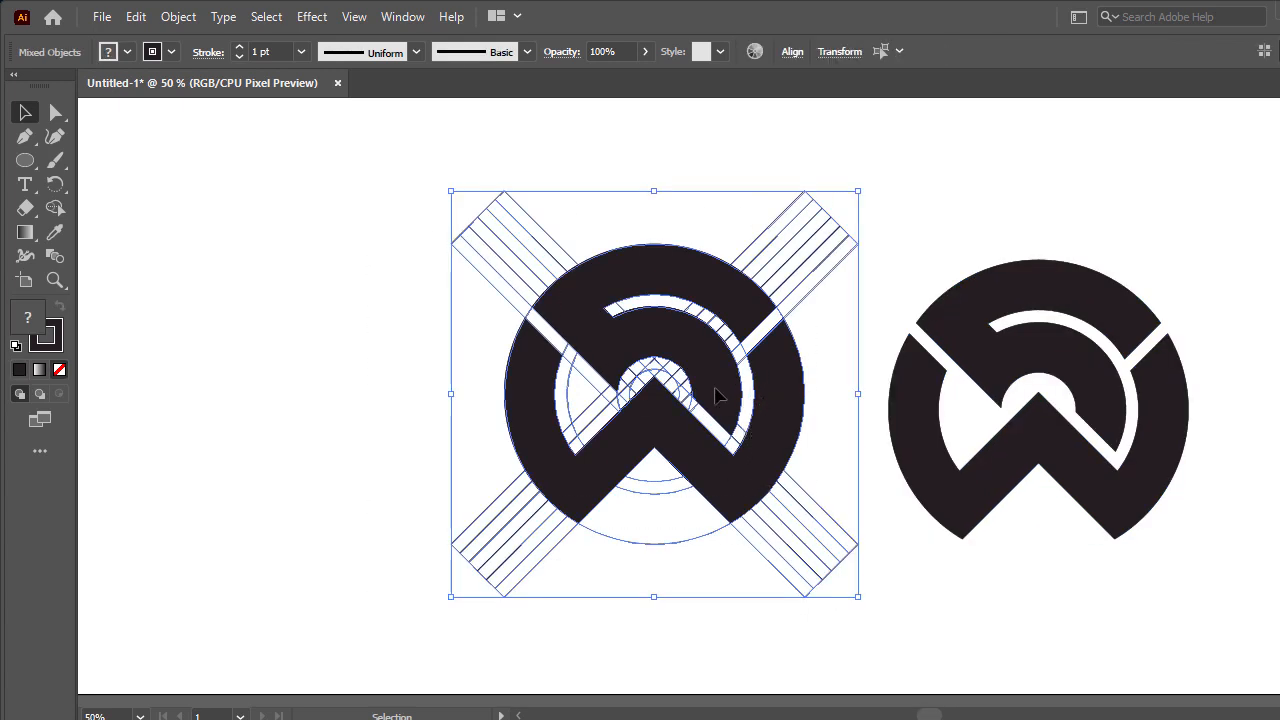
mouse_move(770, 400)
mouse_down()
mouse_move(459, 368)
mouse_move(455, 380)
mouse_up()
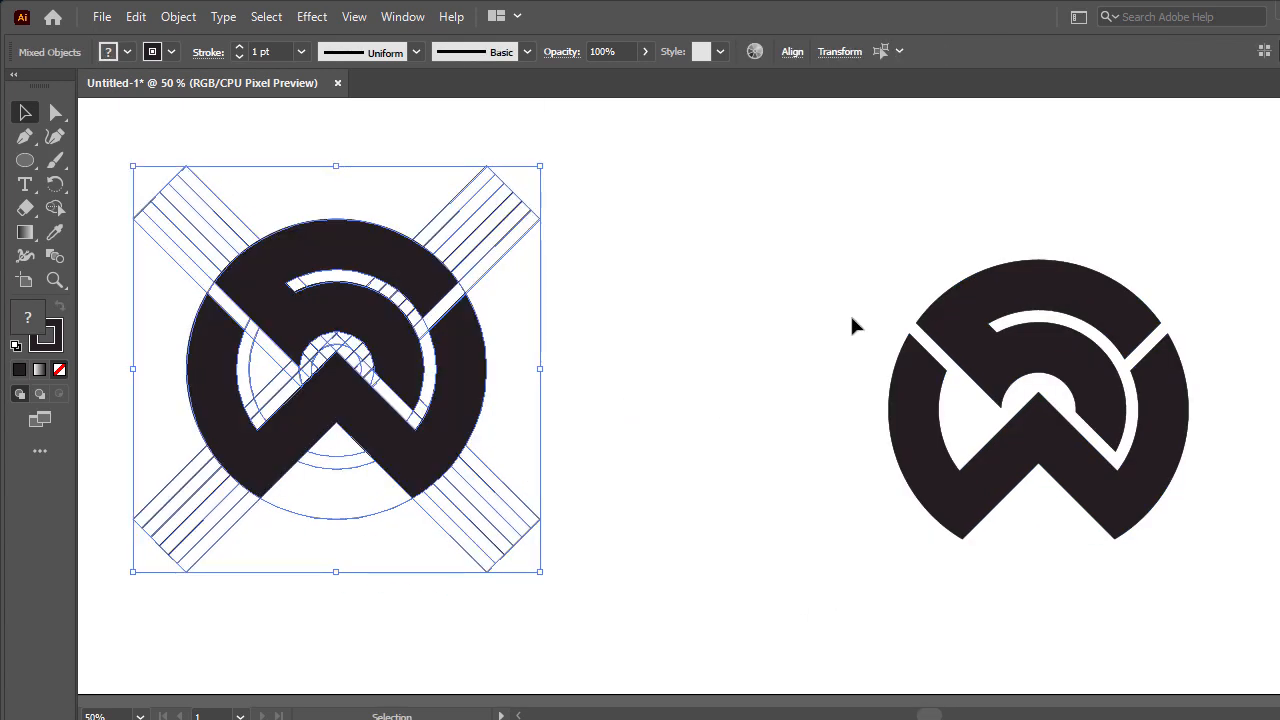
mouse_move(866, 222)
mouse_down()
mouse_move(1194, 600)
mouse_move(1185, 590)
mouse_up()
drag(1083, 488, 827, 468)
click(959, 420)
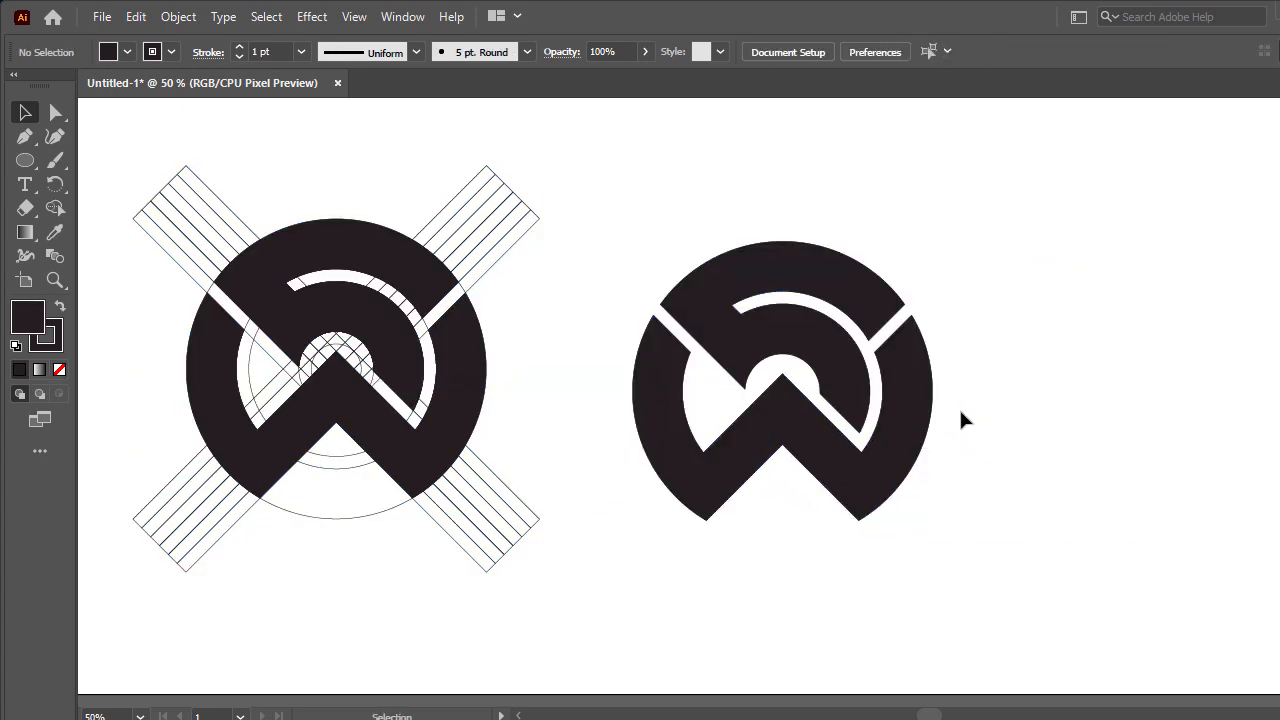
Step: Set the clean logo copy's stroke to none and deselect it
click(840, 395)
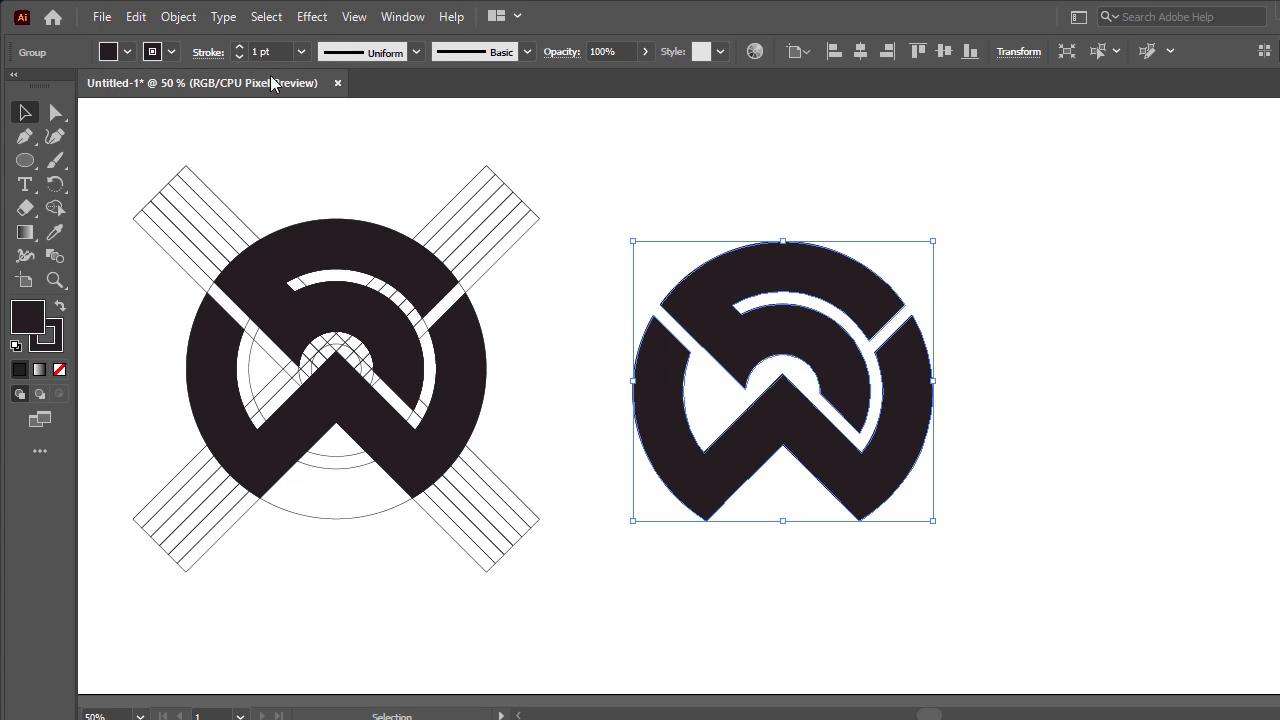
click(170, 52)
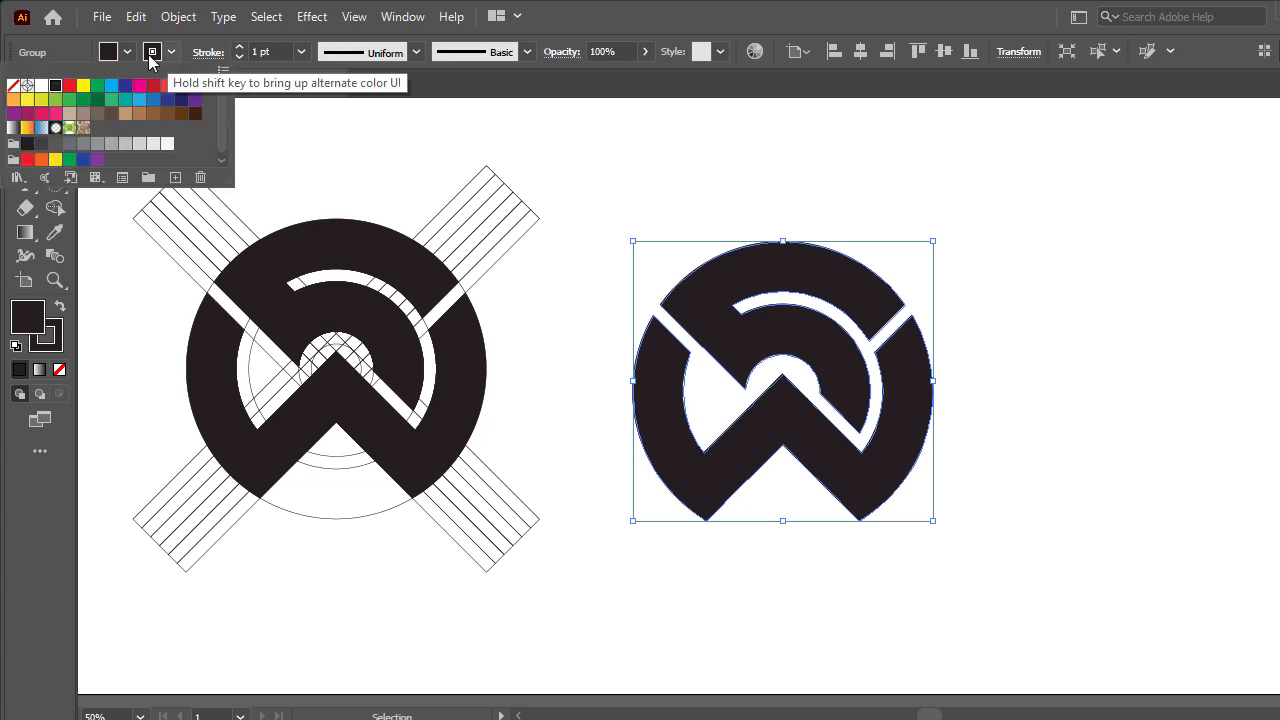
click(12, 87)
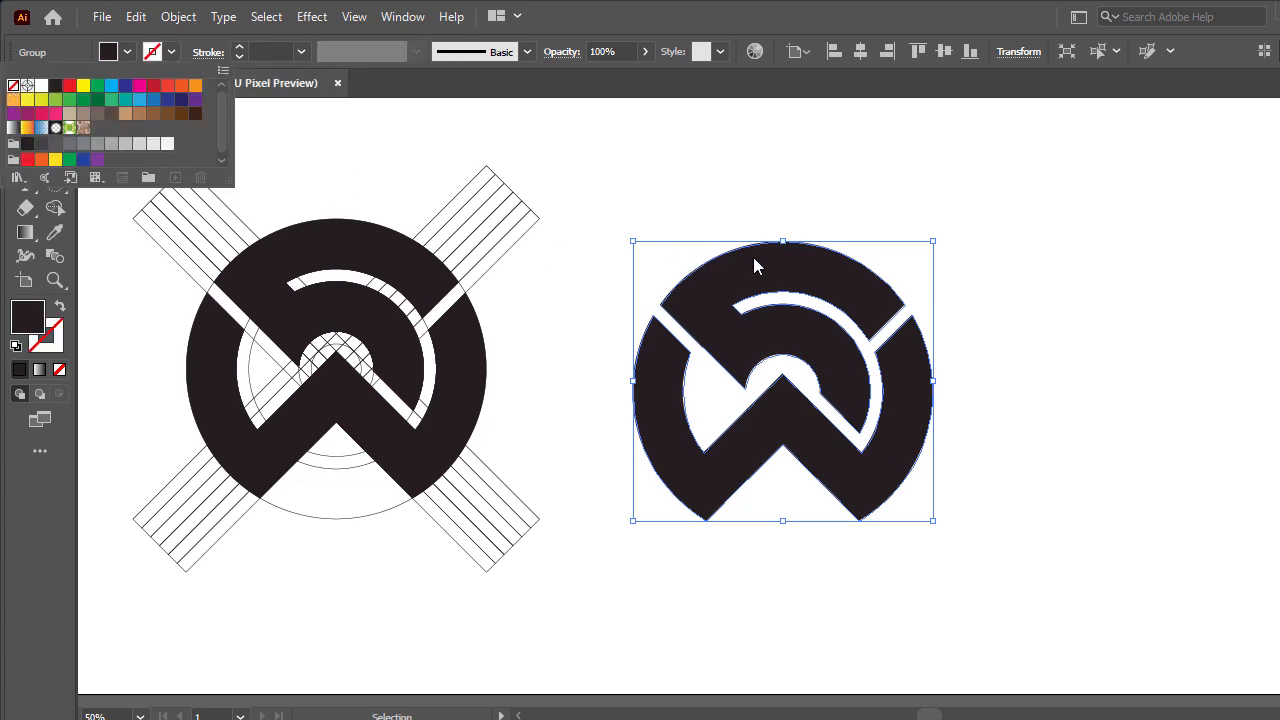
click(743, 178)
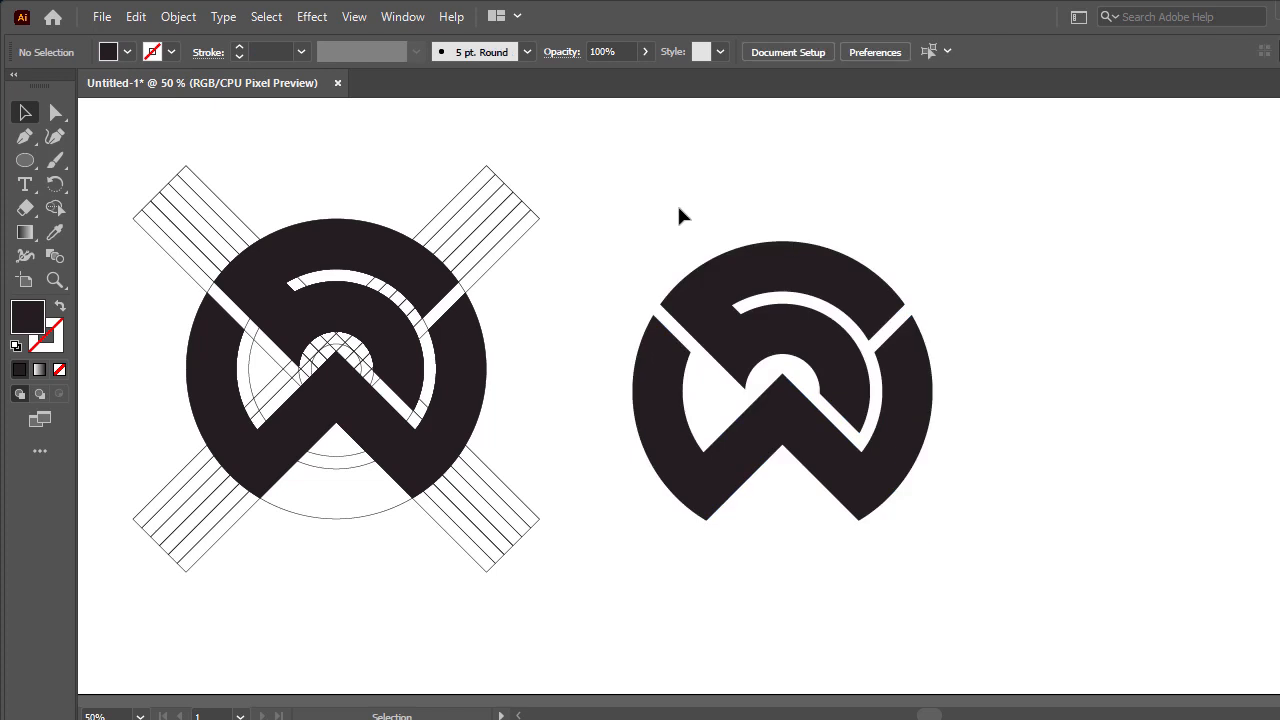